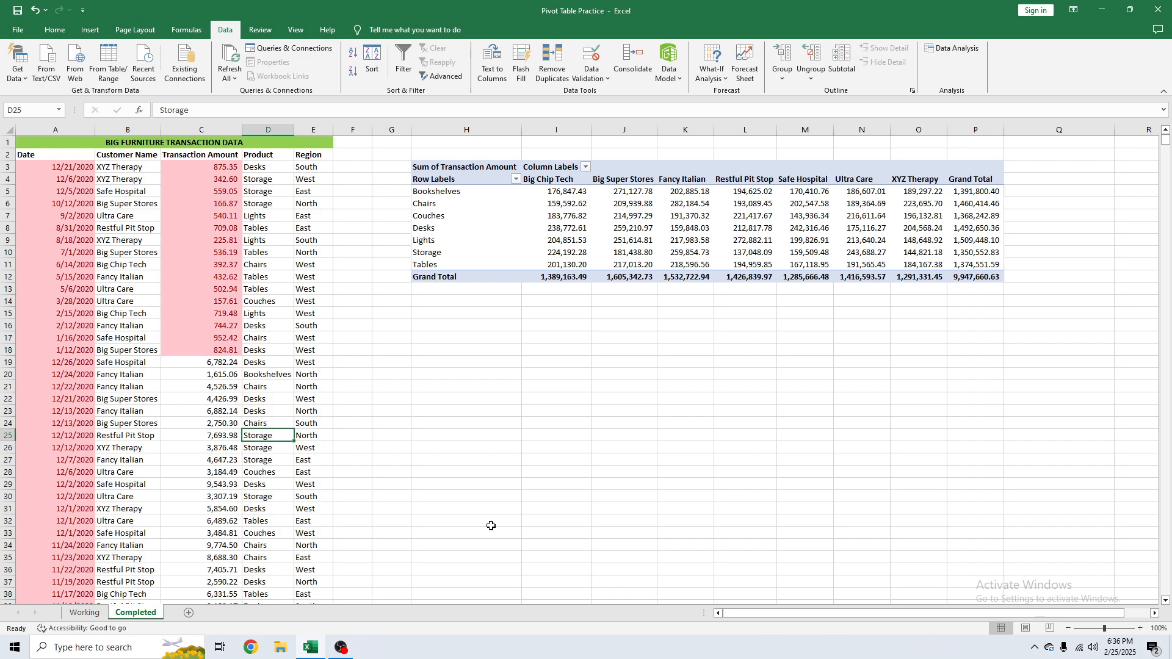
Examine the highlighted dates and highlighted transaction amounts in the furniture data on the Completed sheet.
click(75, 170)
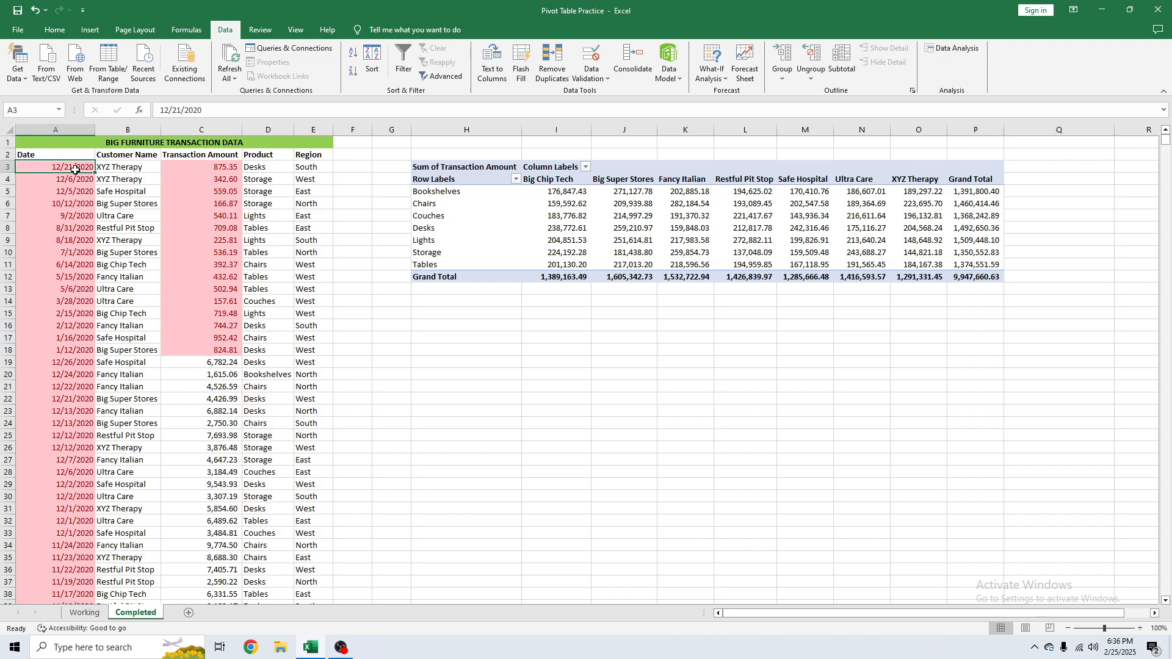
drag(75, 170, 90, 400)
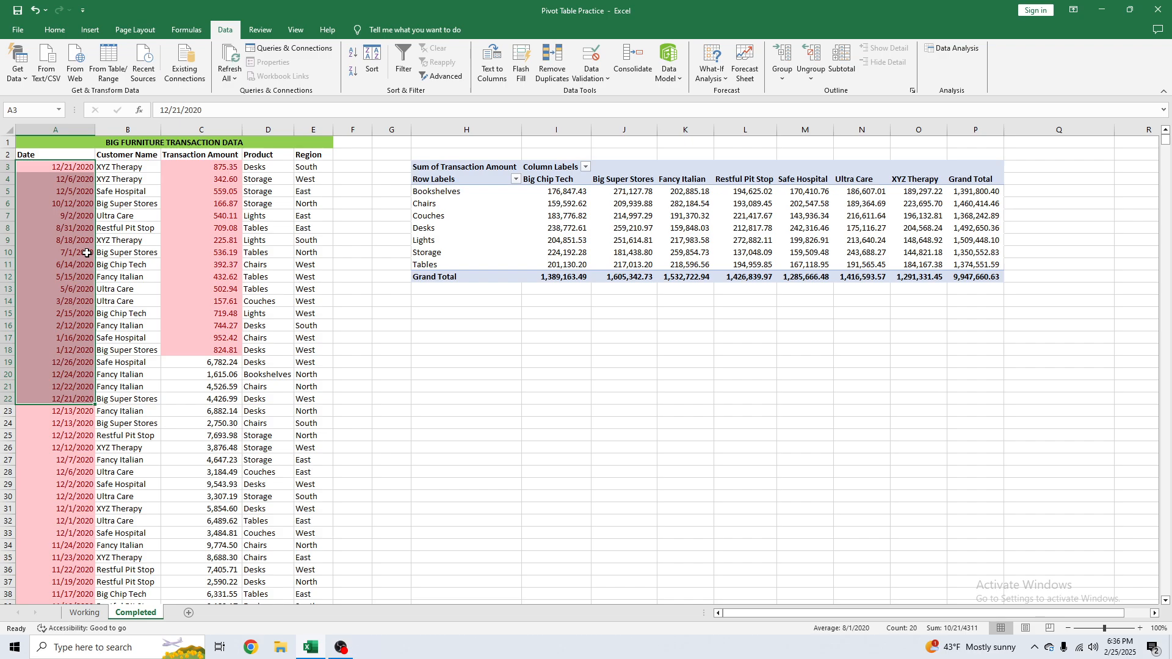
scroll(86, 252, down, 20)
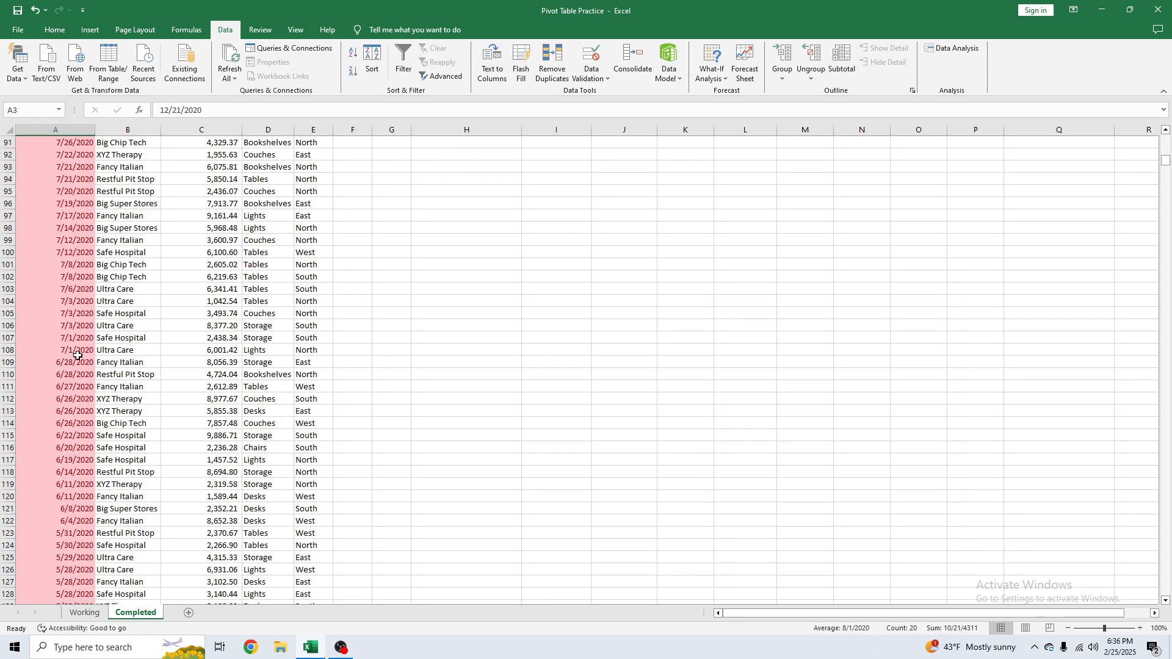
scroll(78, 355, up, 20)
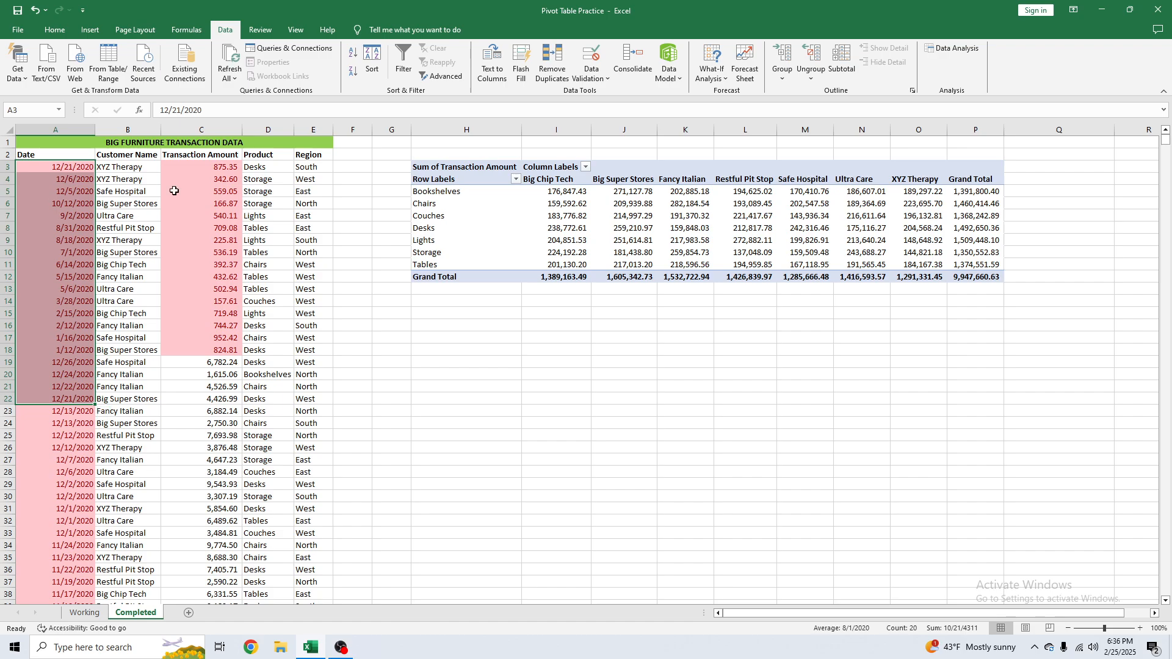
click(191, 166)
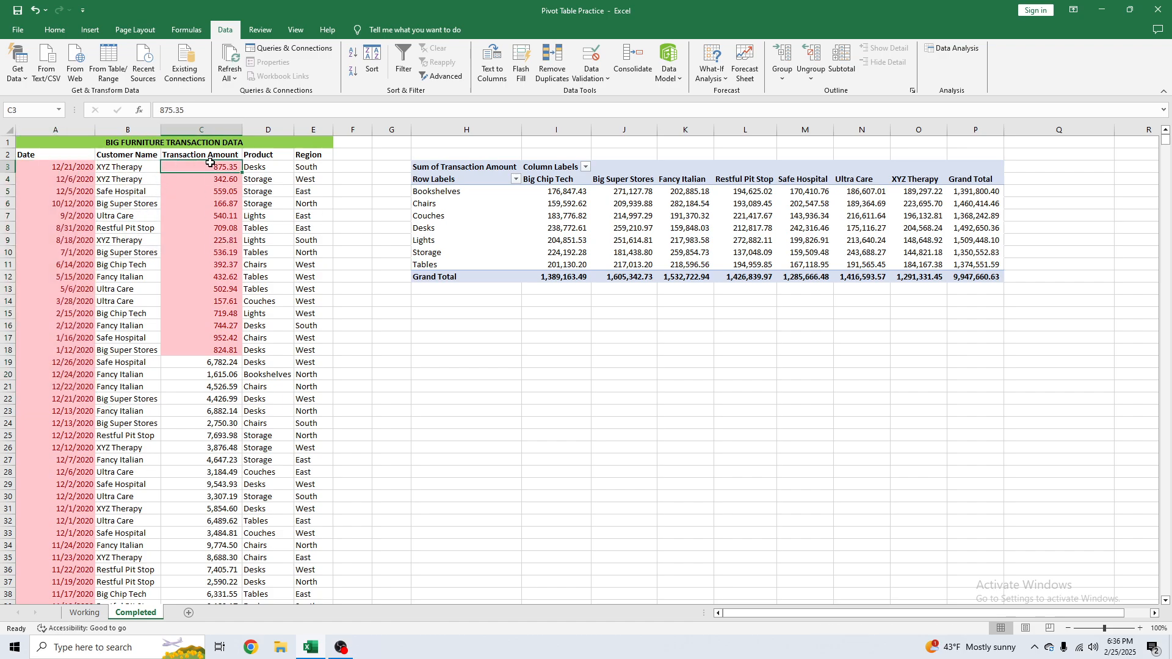
drag(210, 164, 217, 345)
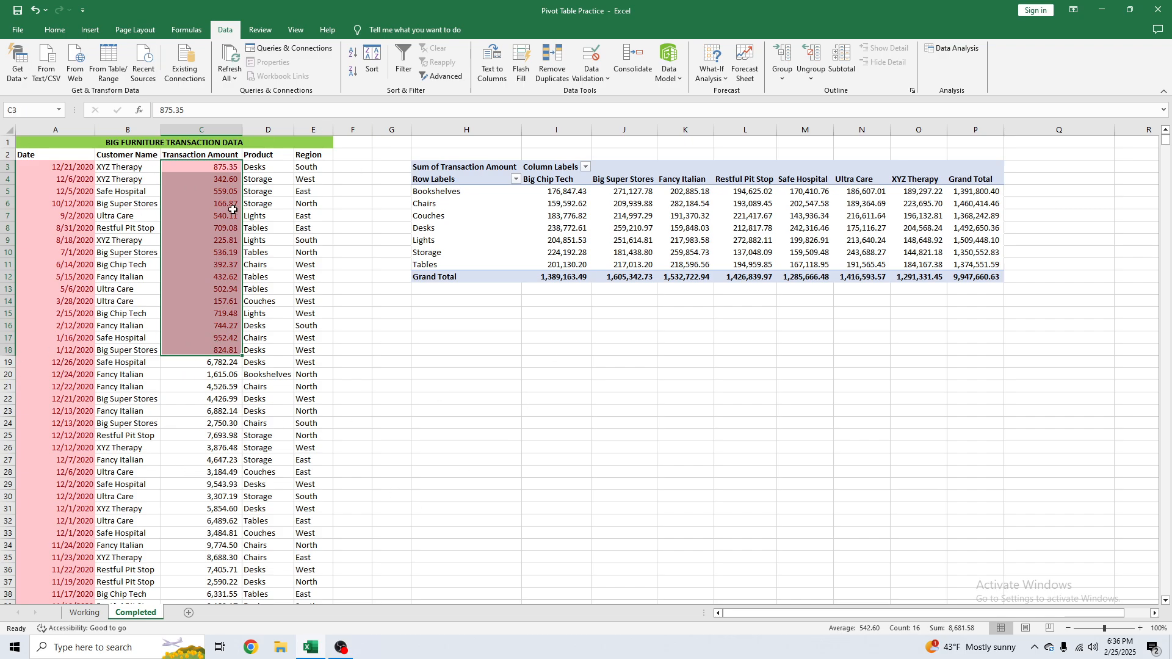
drag(218, 169, 209, 351)
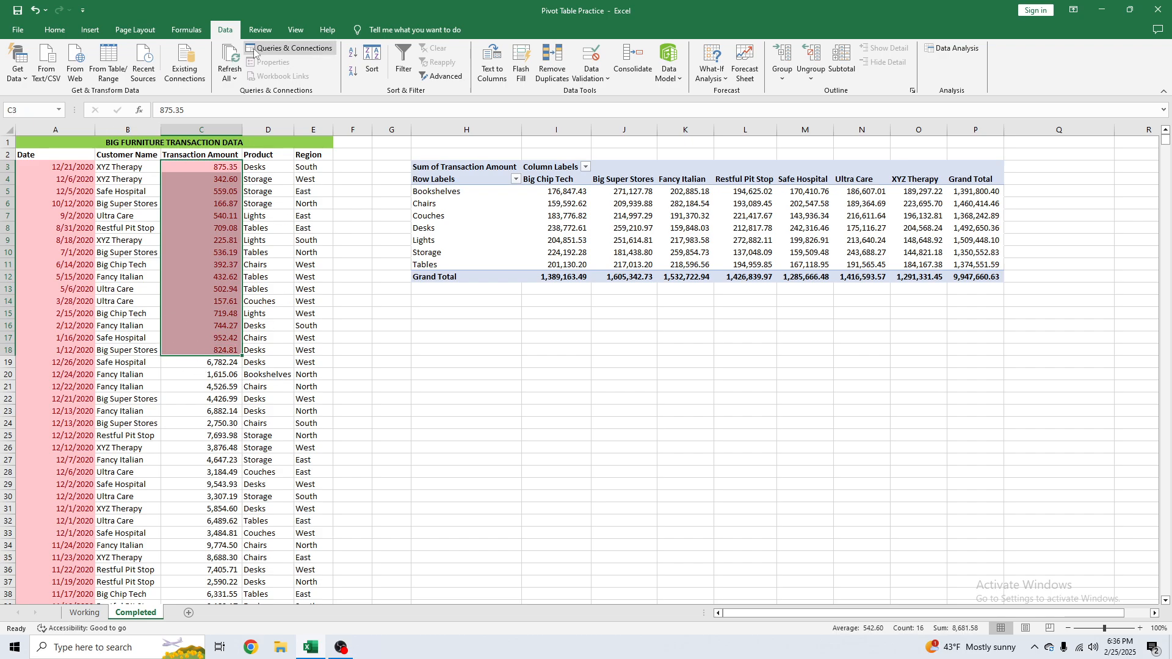
click(79, 192)
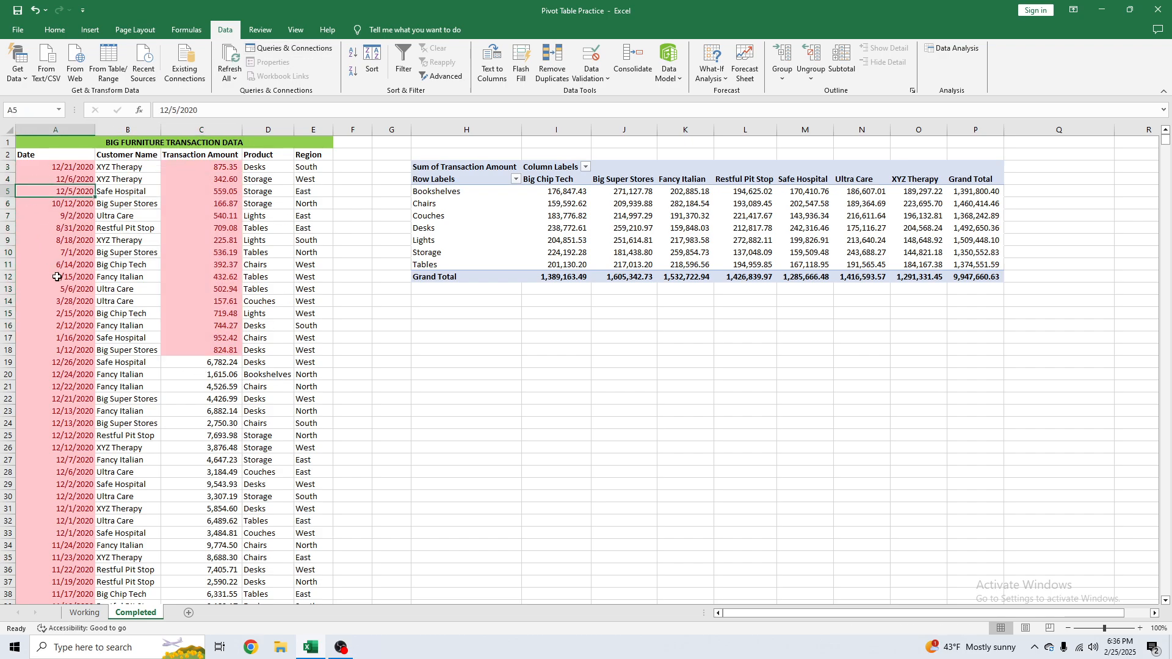
click(205, 275)
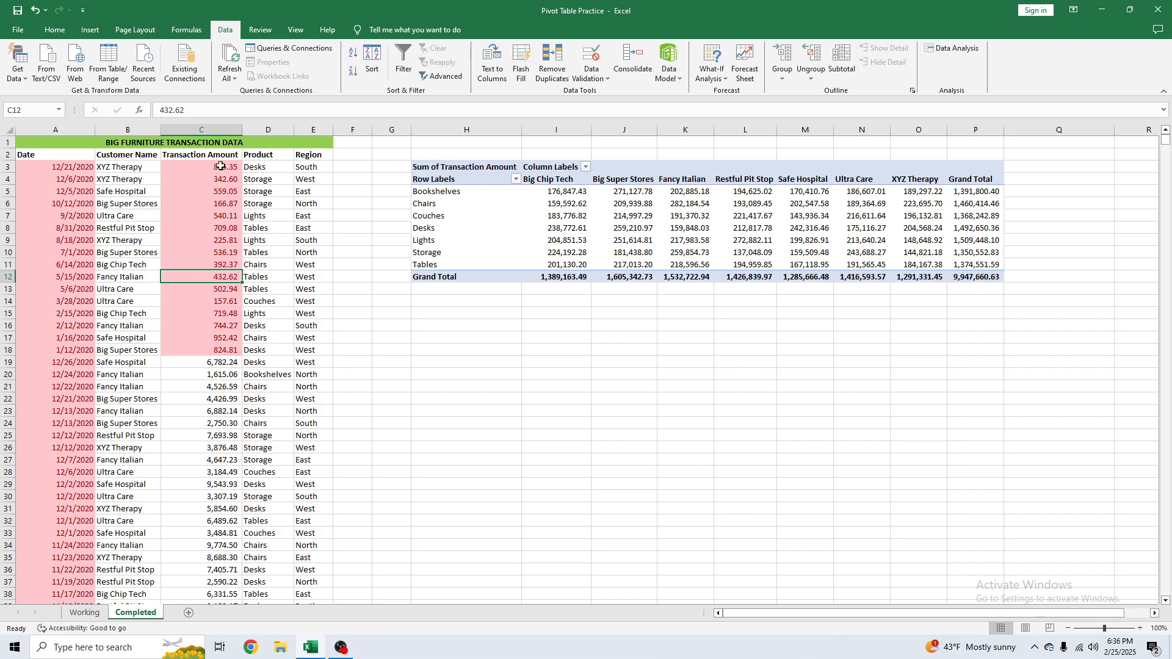
drag(220, 166, 221, 352)
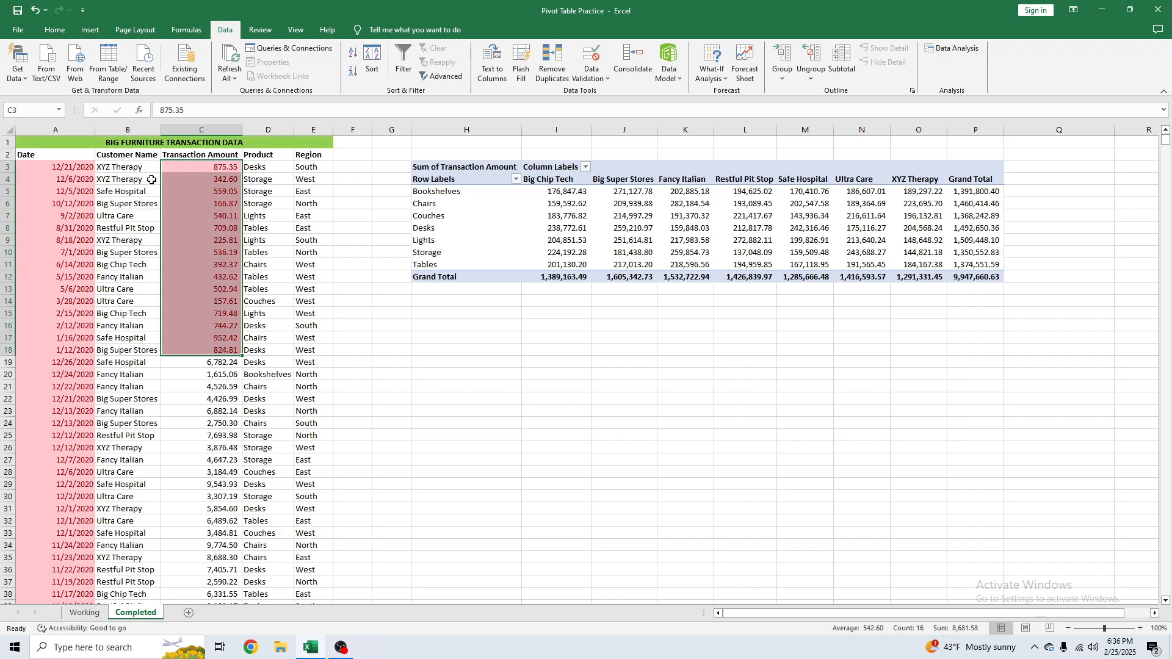
click(63, 178)
scroll(86, 358, down, 3)
scroll(80, 333, up, 3)
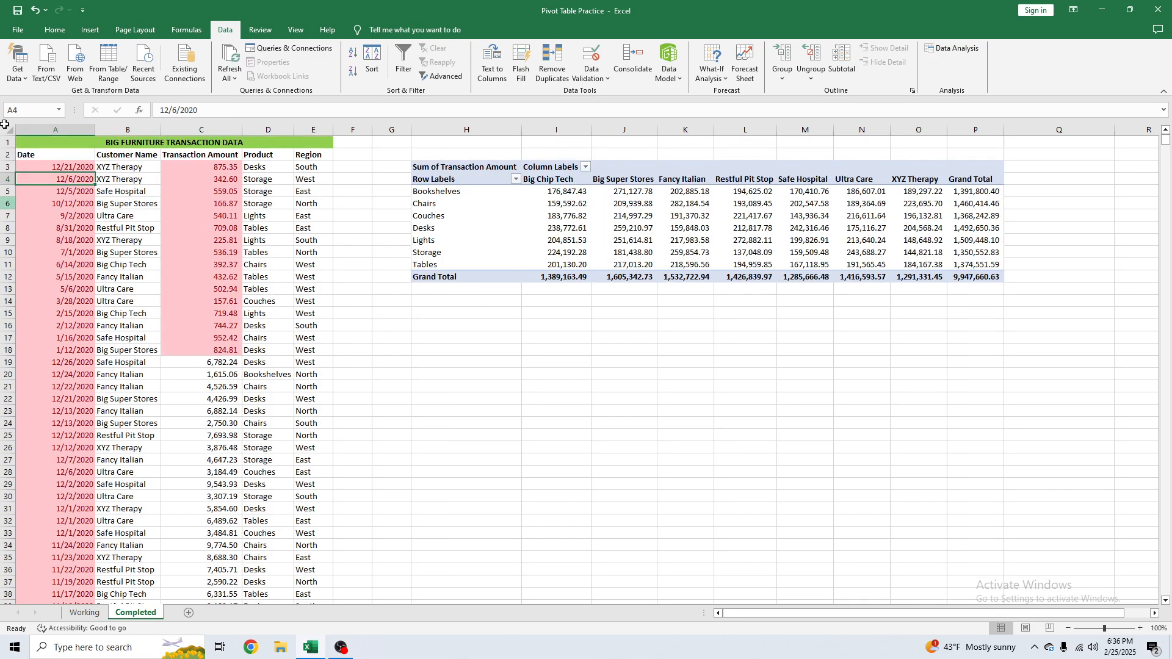
click(51, 220)
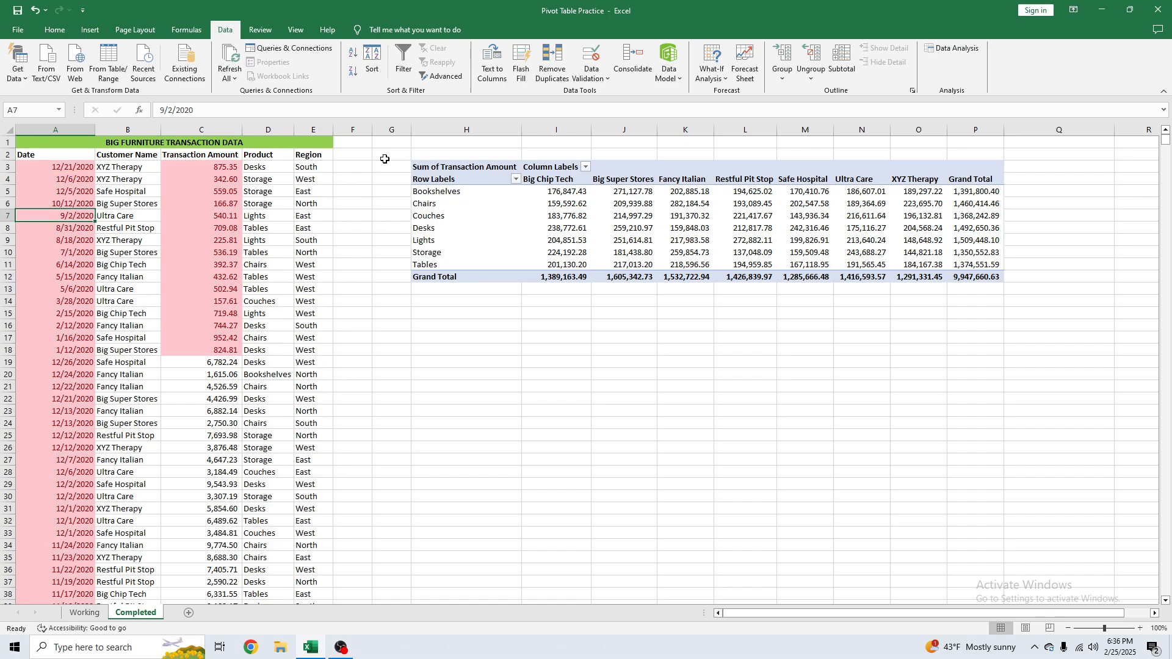
Review the multi-level sort settings of the Completed data, including the Sort On choices, and close them without changes.
click(372, 61)
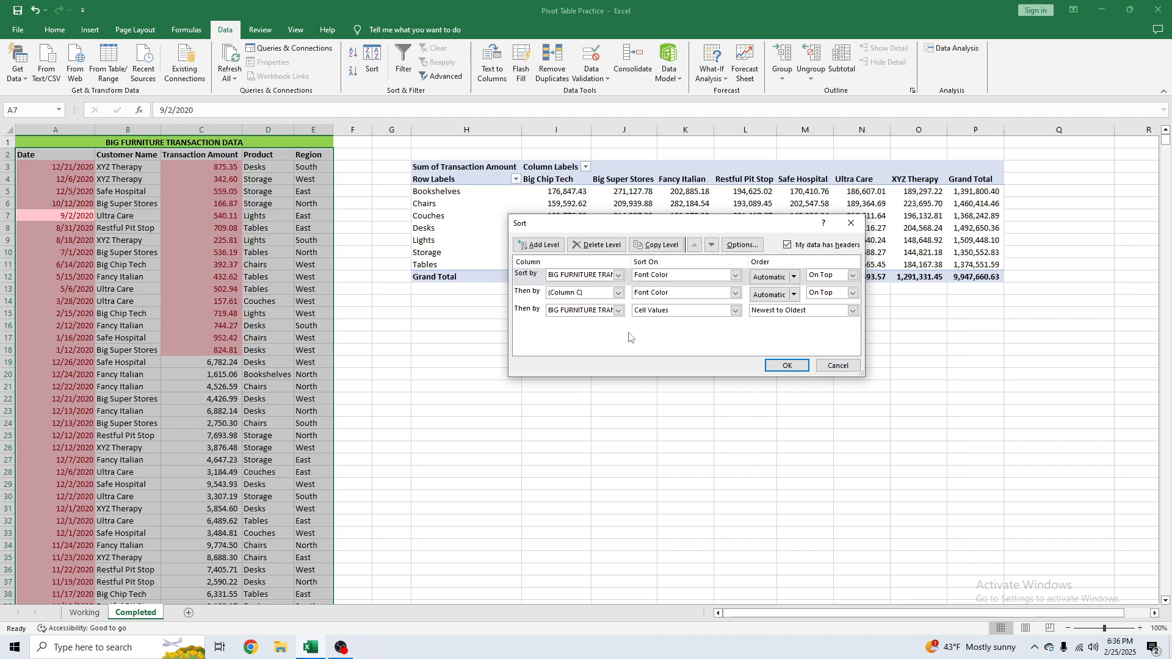
click(736, 275)
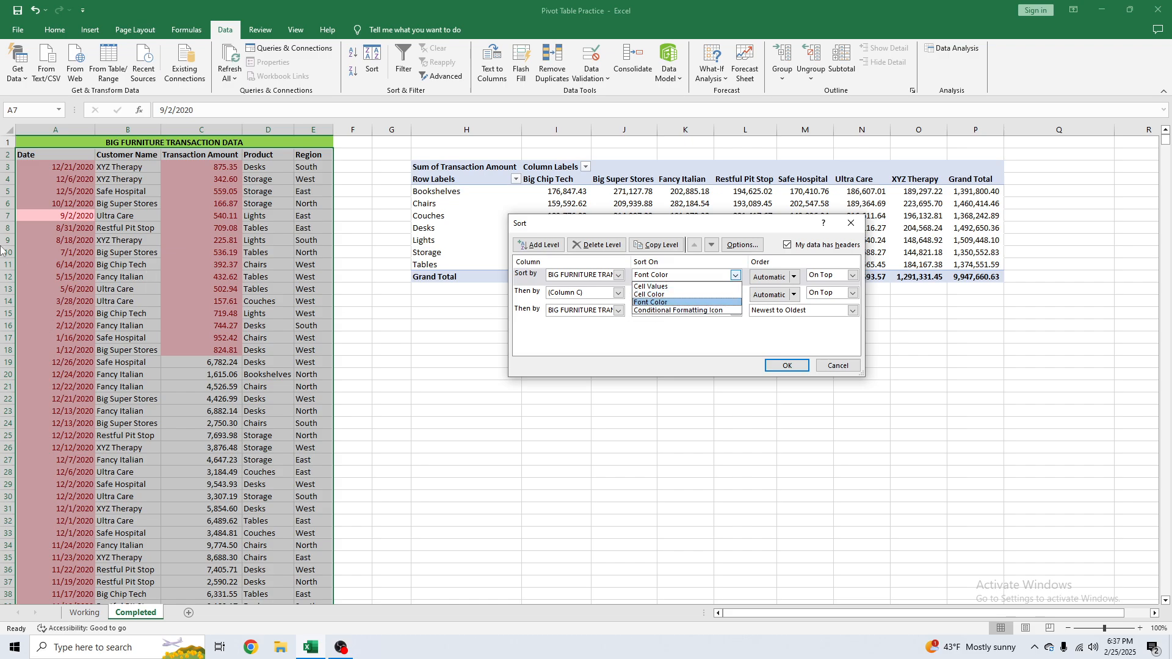
click(135, 235)
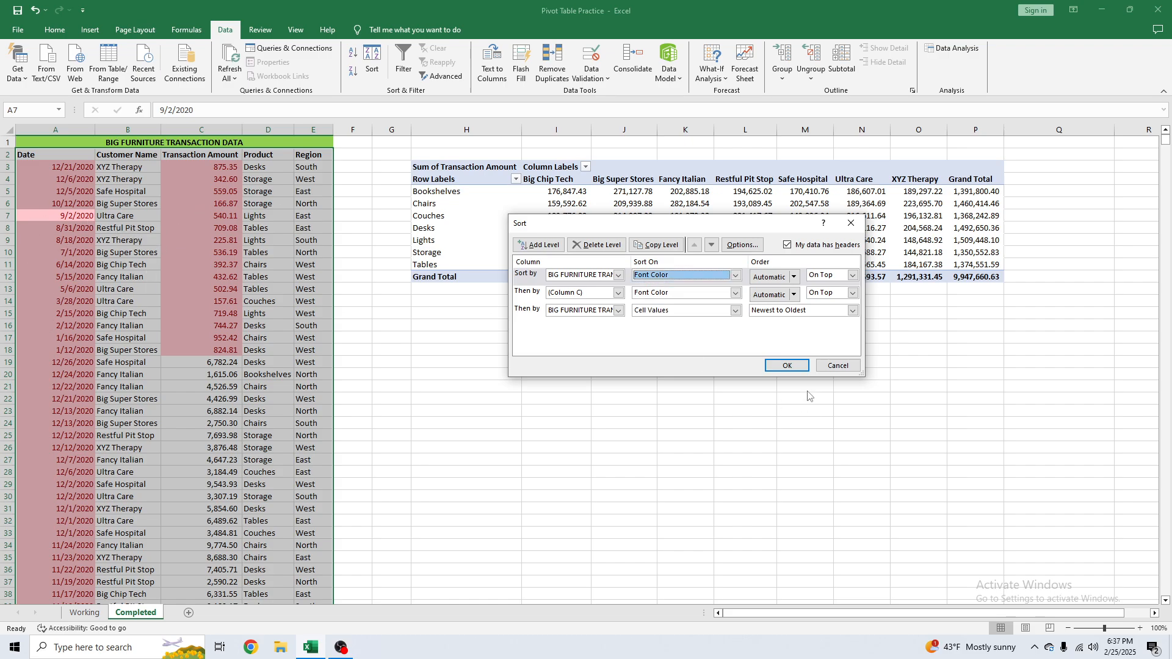
click(840, 368)
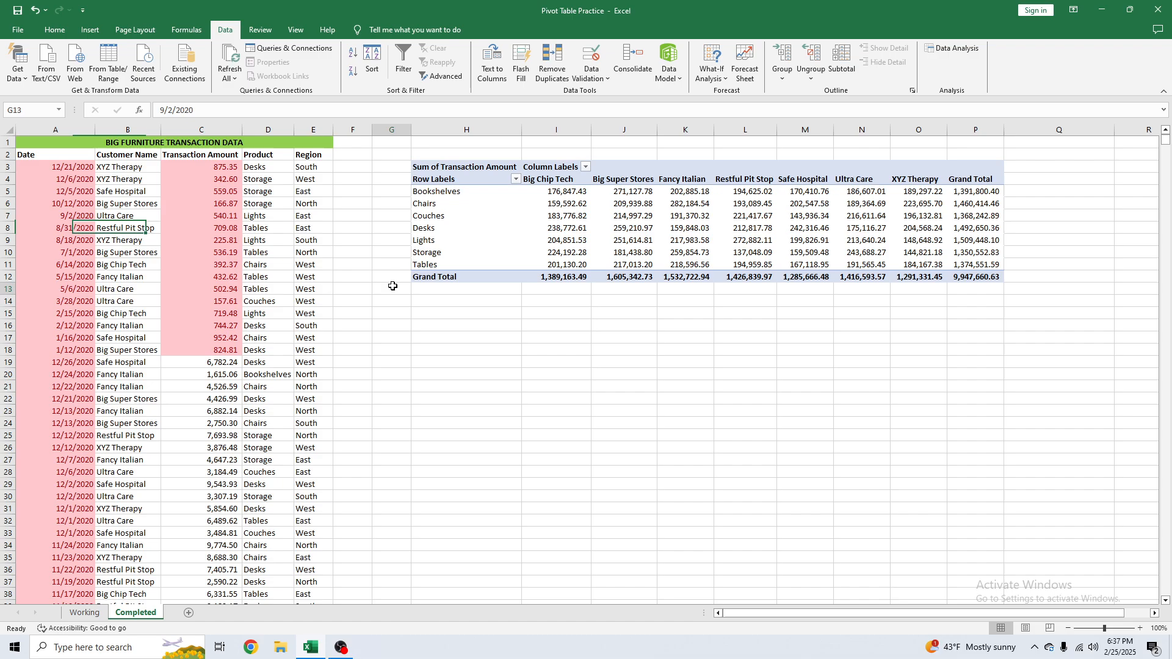
click(199, 265)
click(154, 227)
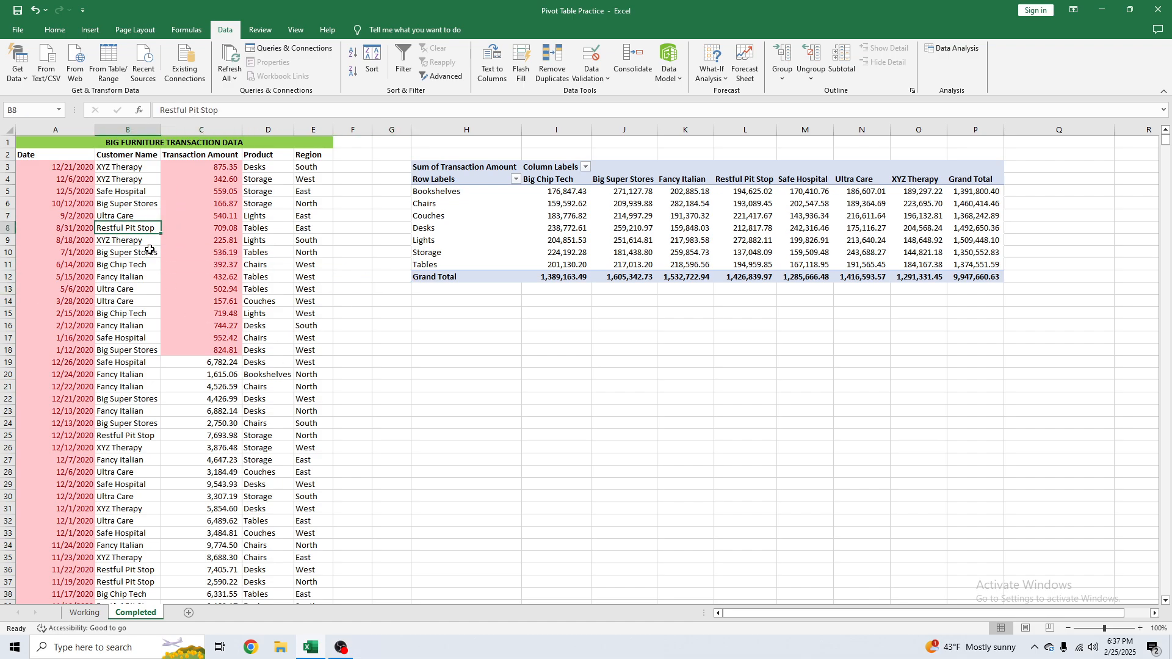
On the Working sheet, select all dates from A3 down and start a Between conditional formatting rule for them.
click(92, 613)
click(101, 324)
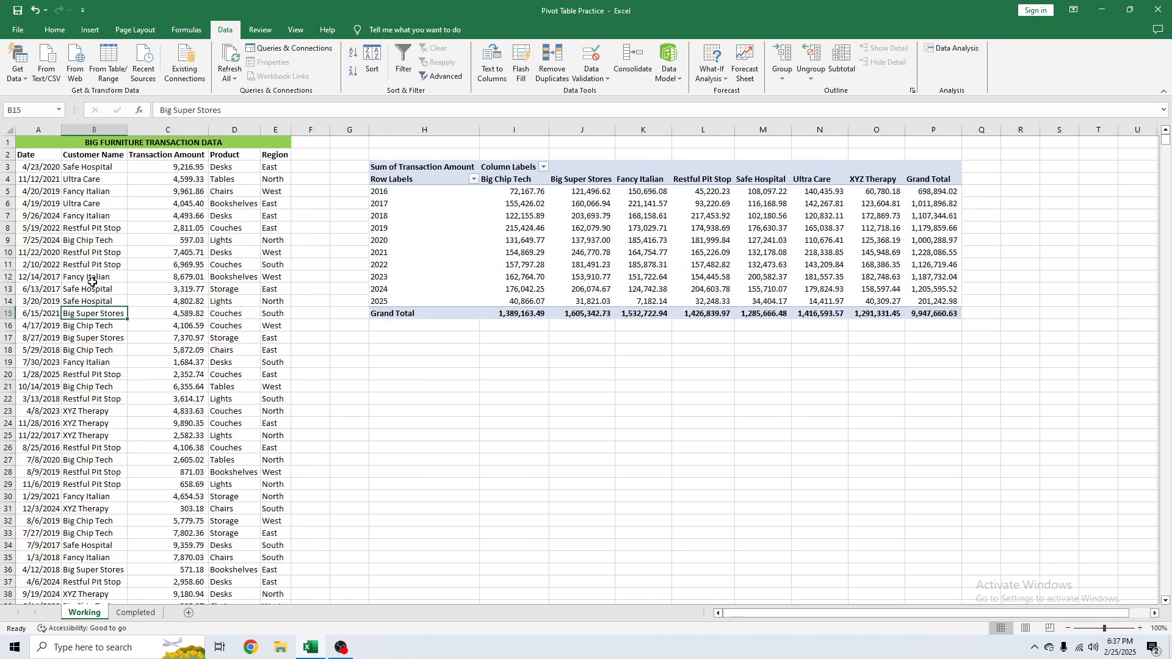
click(55, 165)
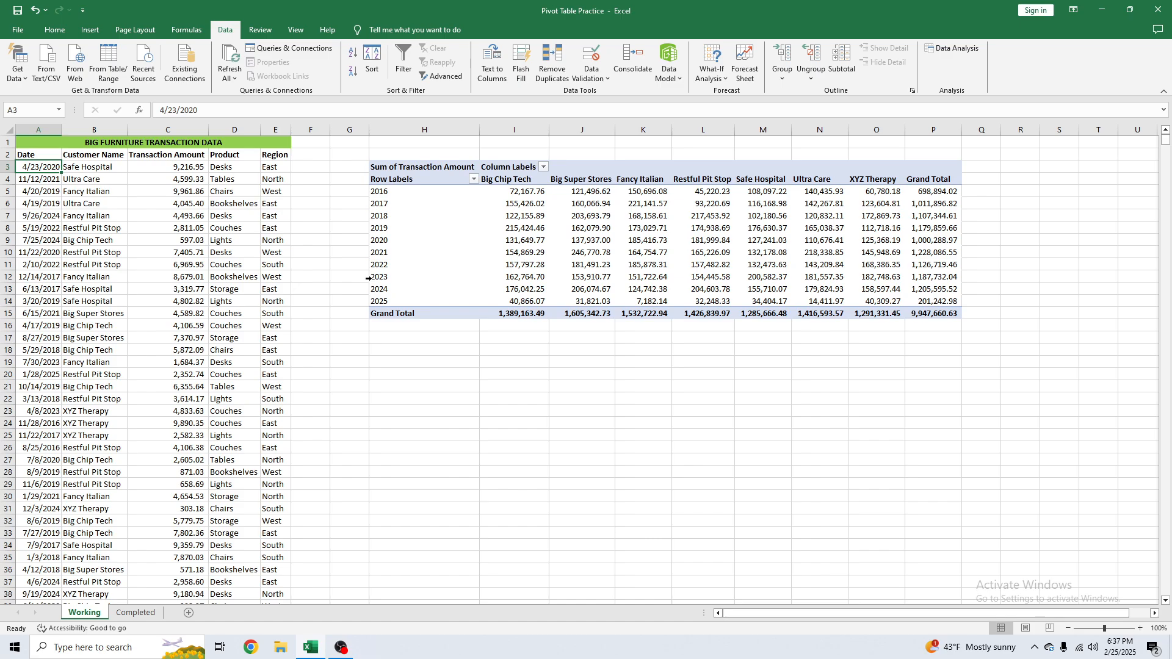
key(ctrl+shift+Down)
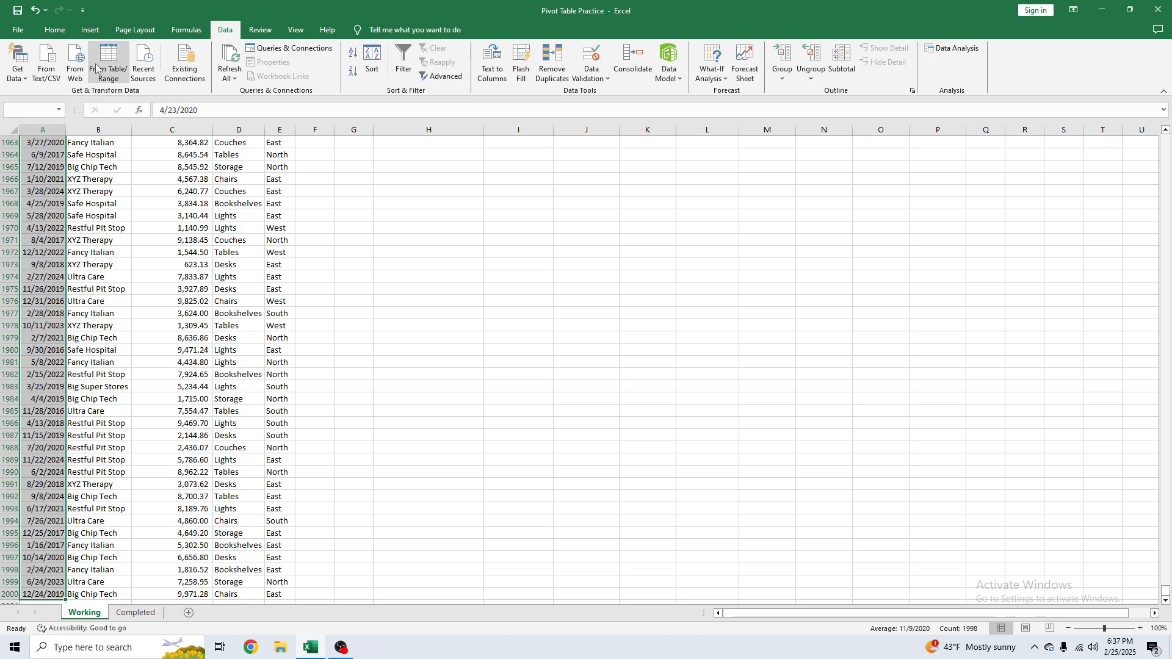
click(58, 32)
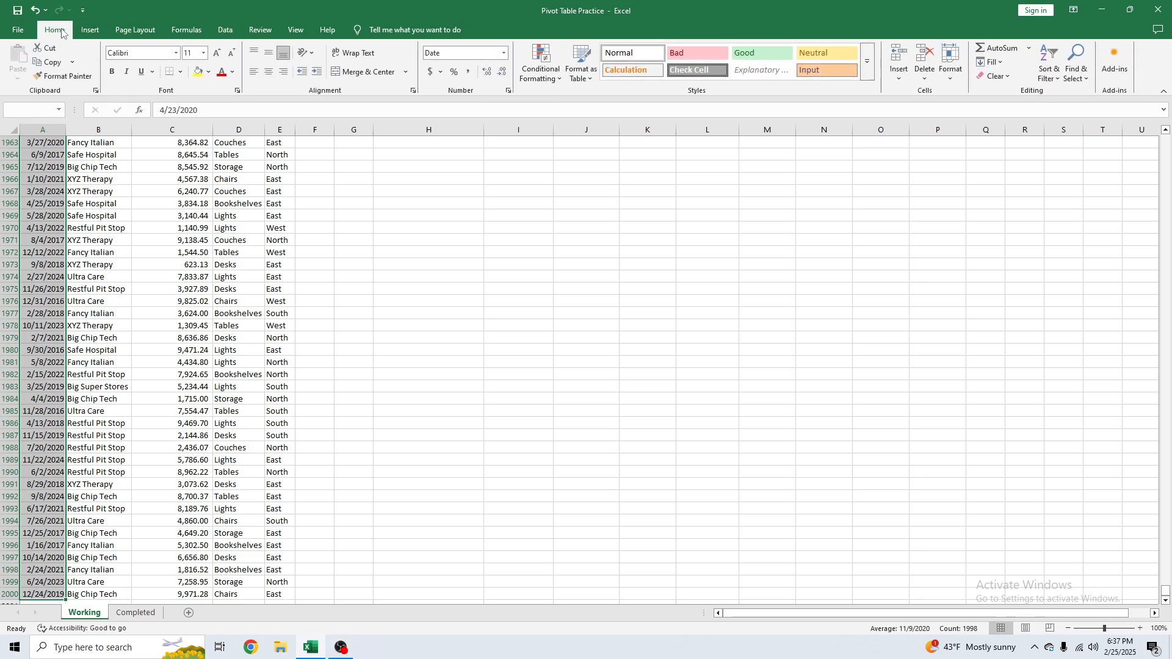
click(540, 72)
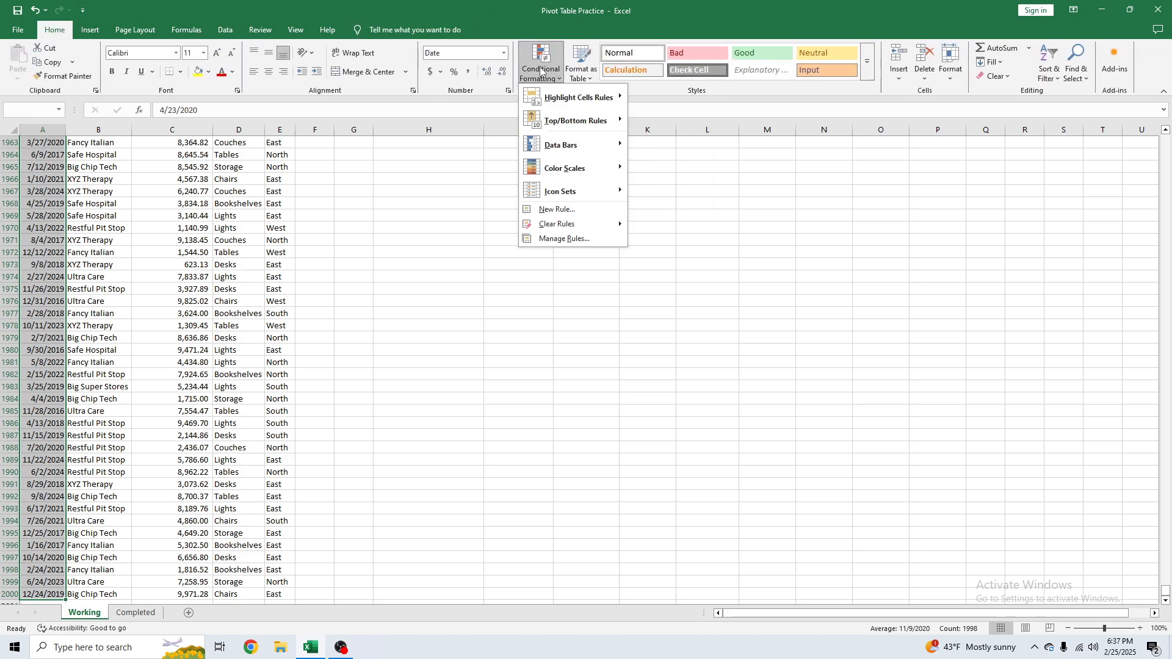
mouse_move(591, 95)
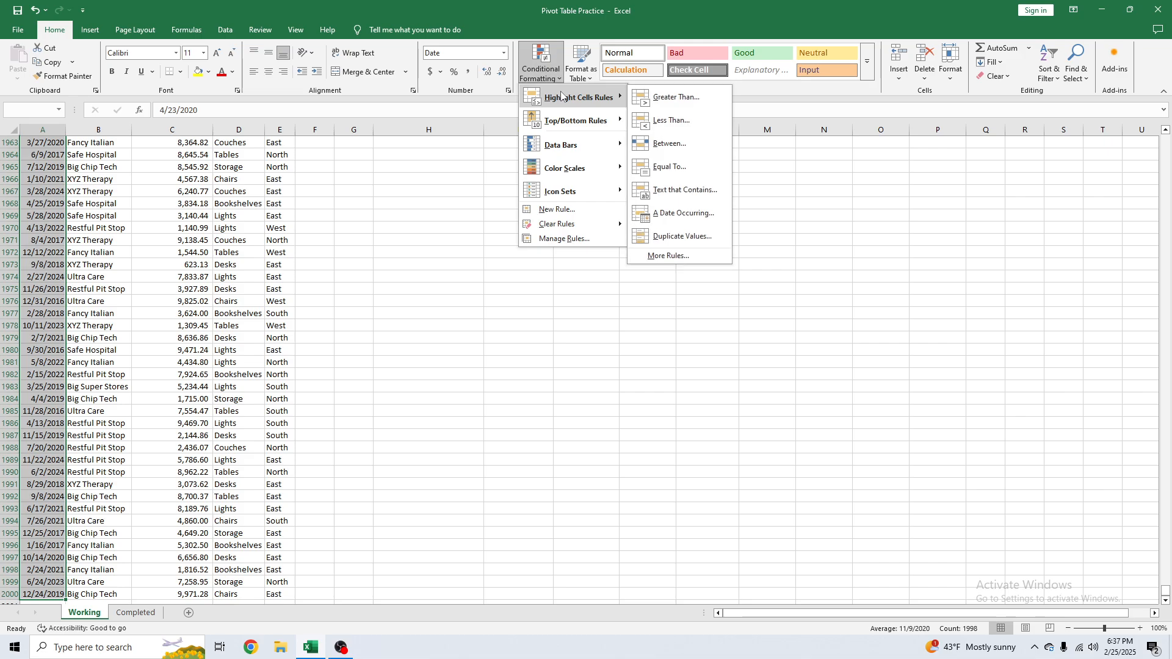
click(658, 149)
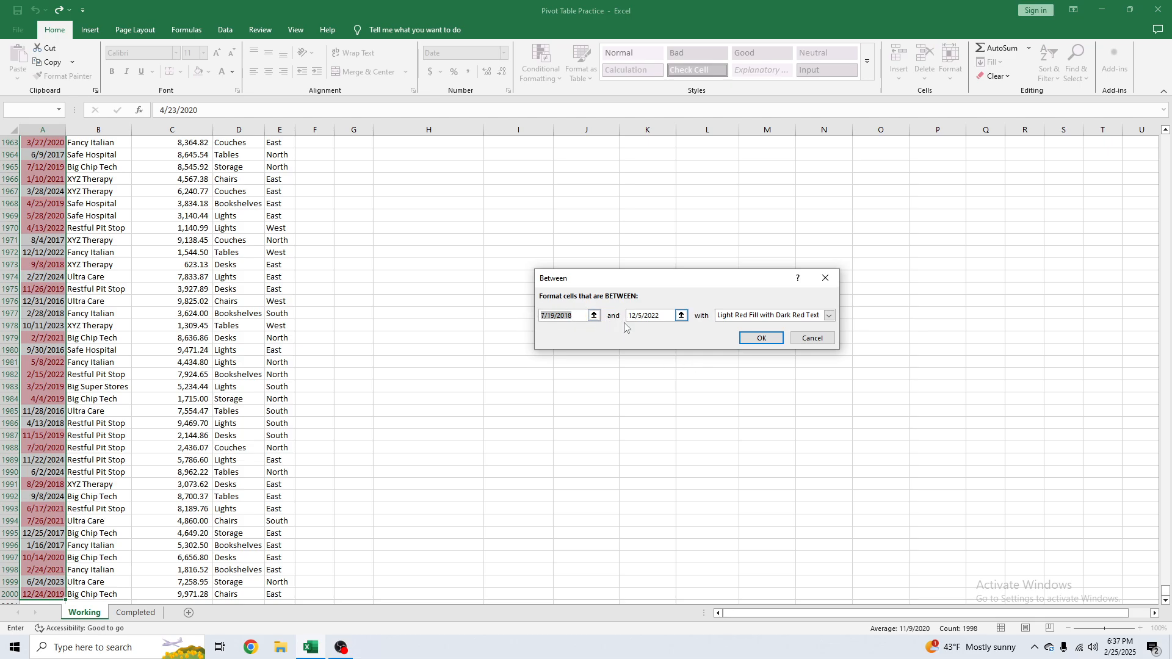
Set the start date of the Between rule to 1/01/2020.
click(548, 316)
key(BackSpace)
text(1)
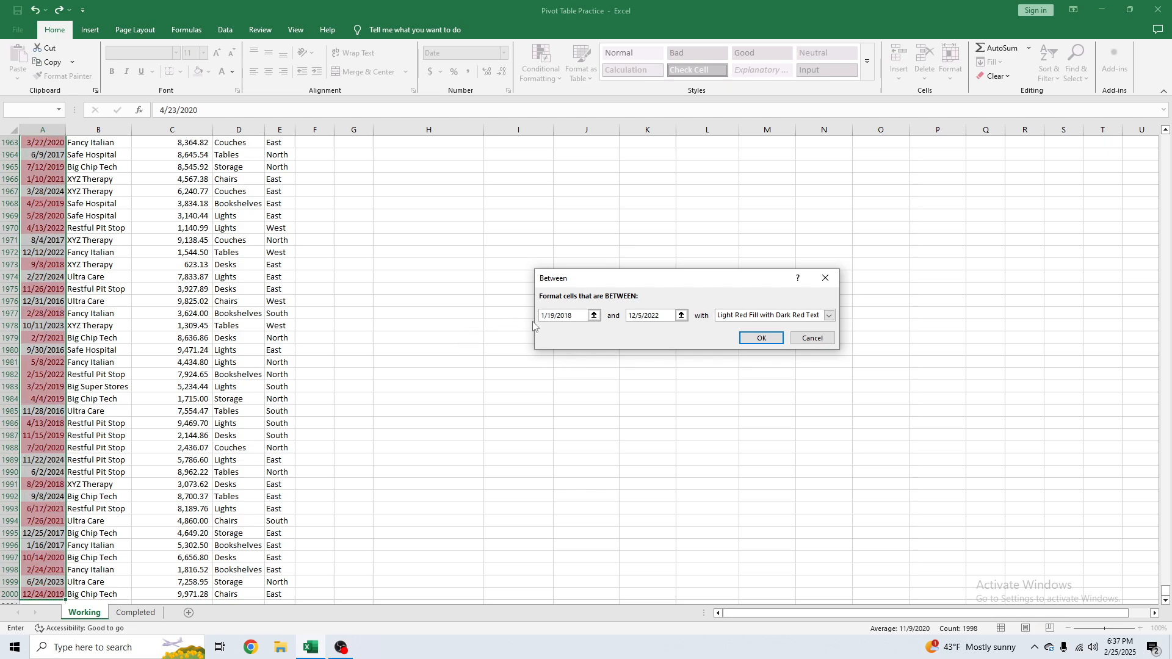
key(BackSpace)
key(BackSpace)
text(20)
key(BackSpace)
key(BackSpace)
text(01)
key(BackSpace)
key(BackSpace)
text(2)
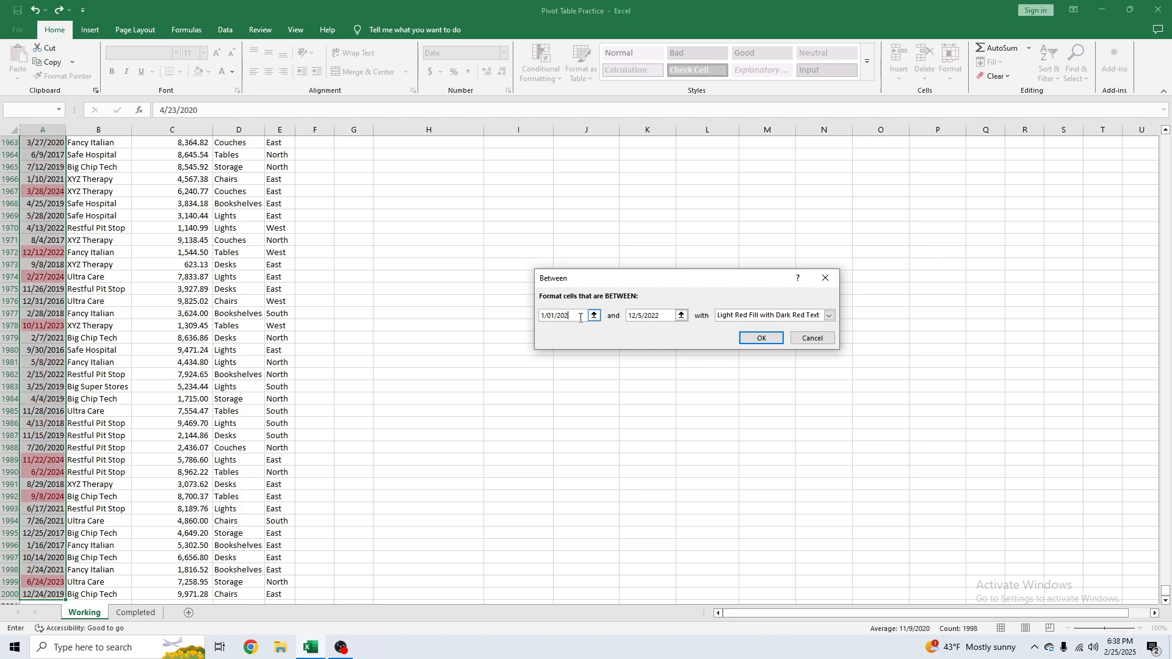
text(0)
Set the rule's end date to 12/31/2020 and apply it with Light Red Fill with Dark Red Text.
click(637, 319)
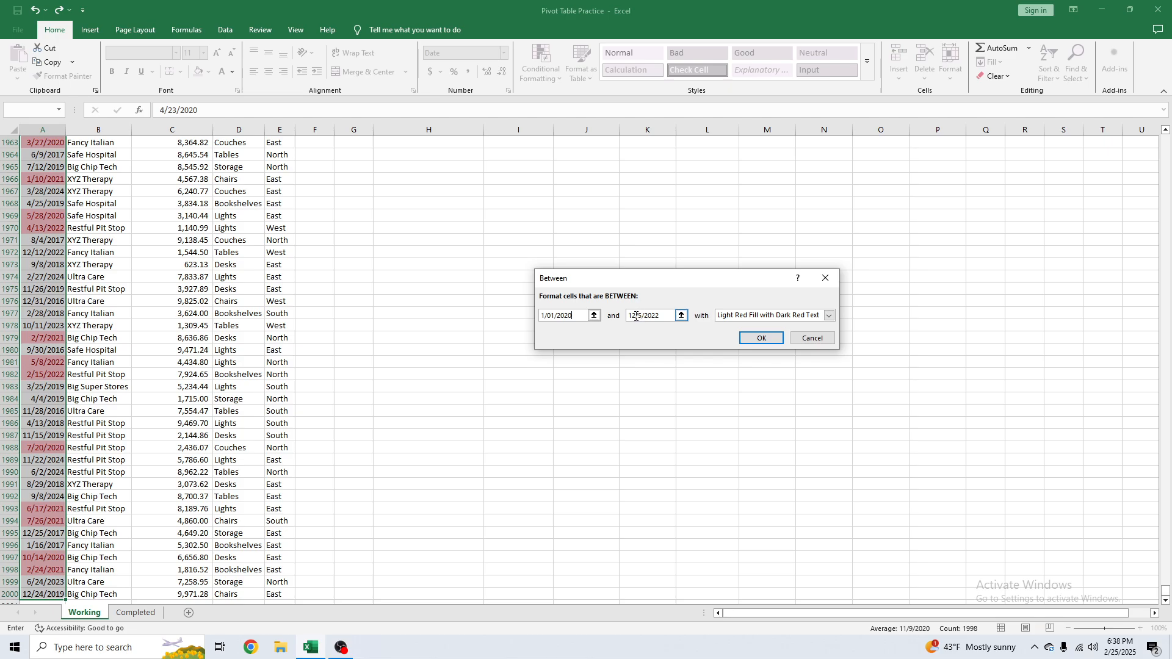
key(BackSpace)
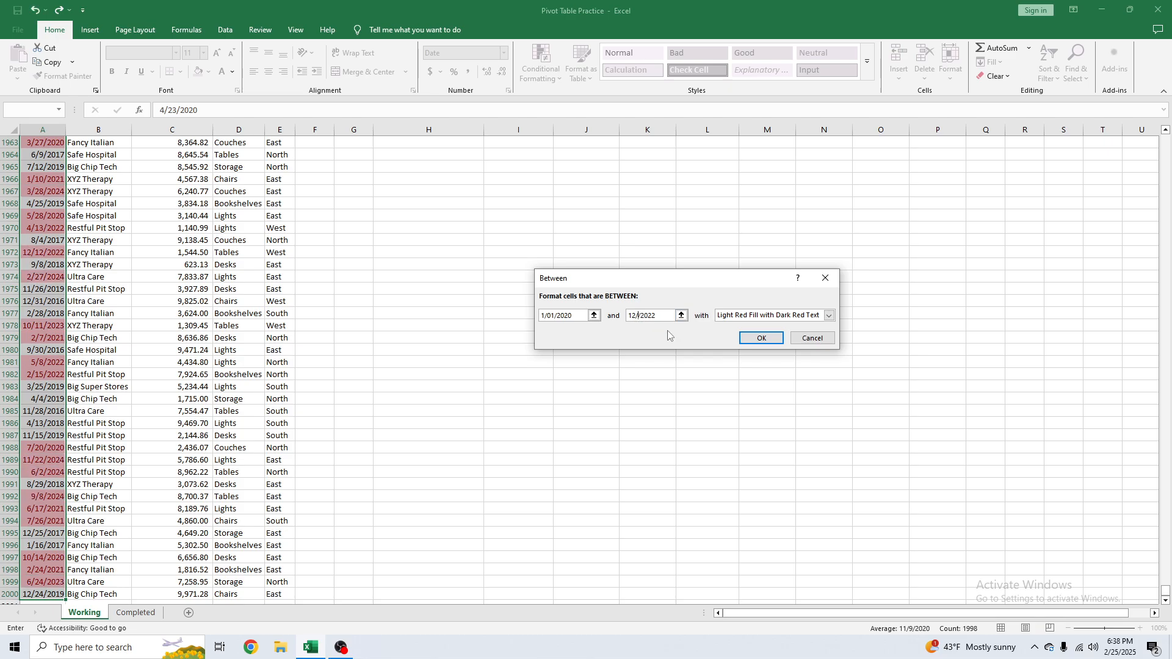
text(31)
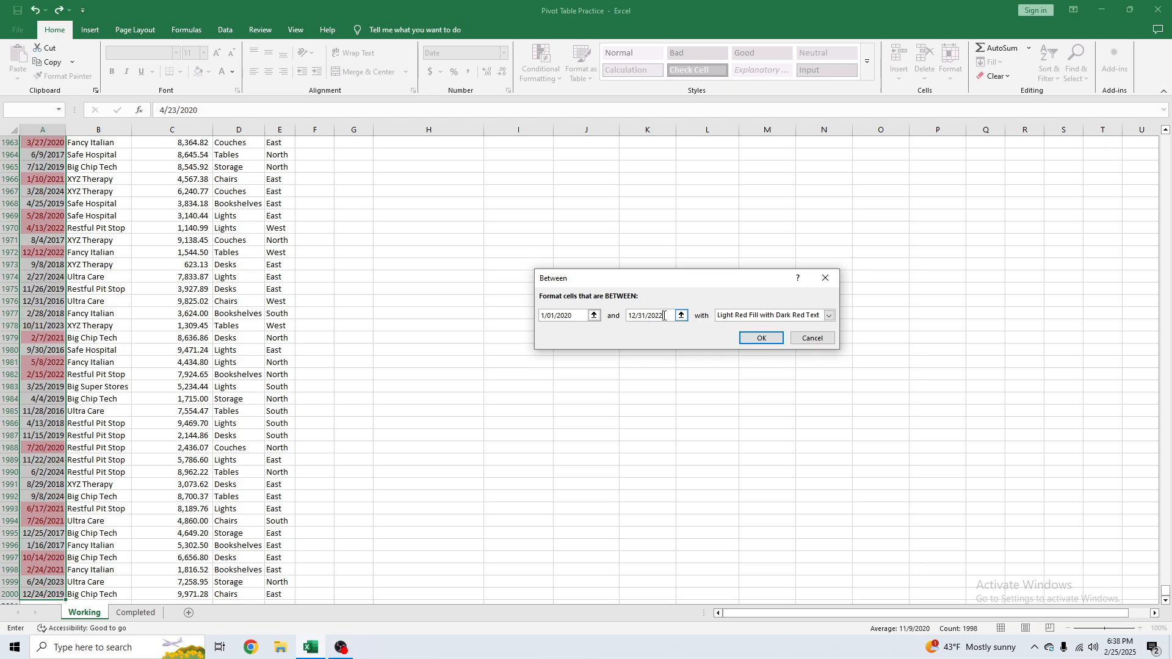
key(BackSpace)
text(0)
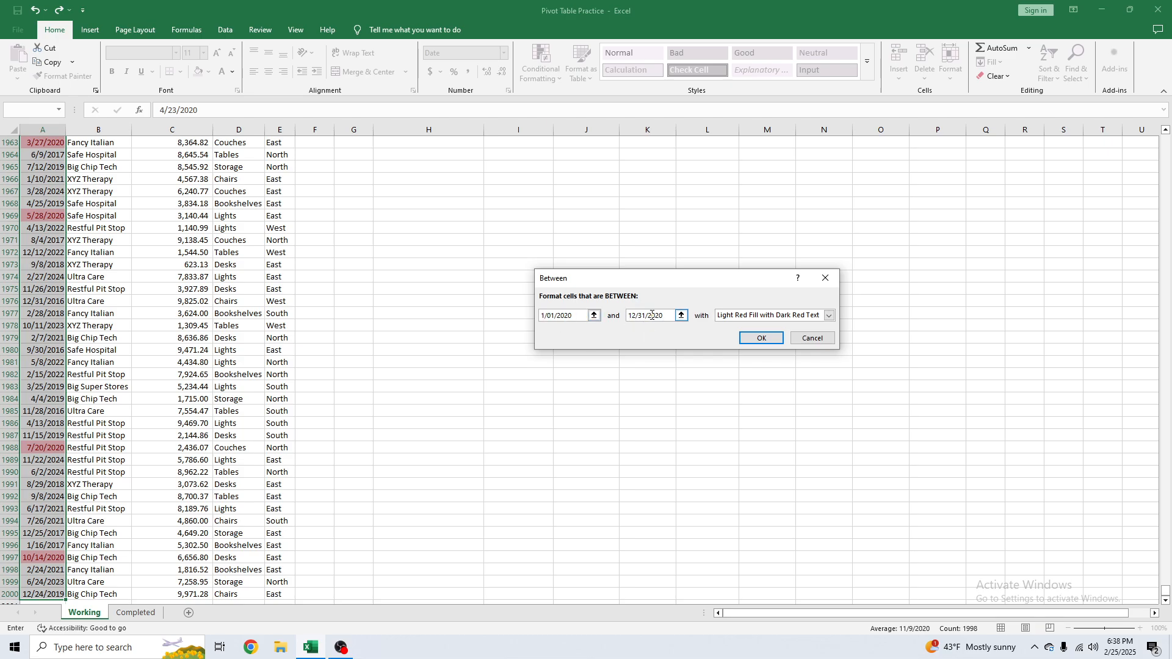
click(760, 340)
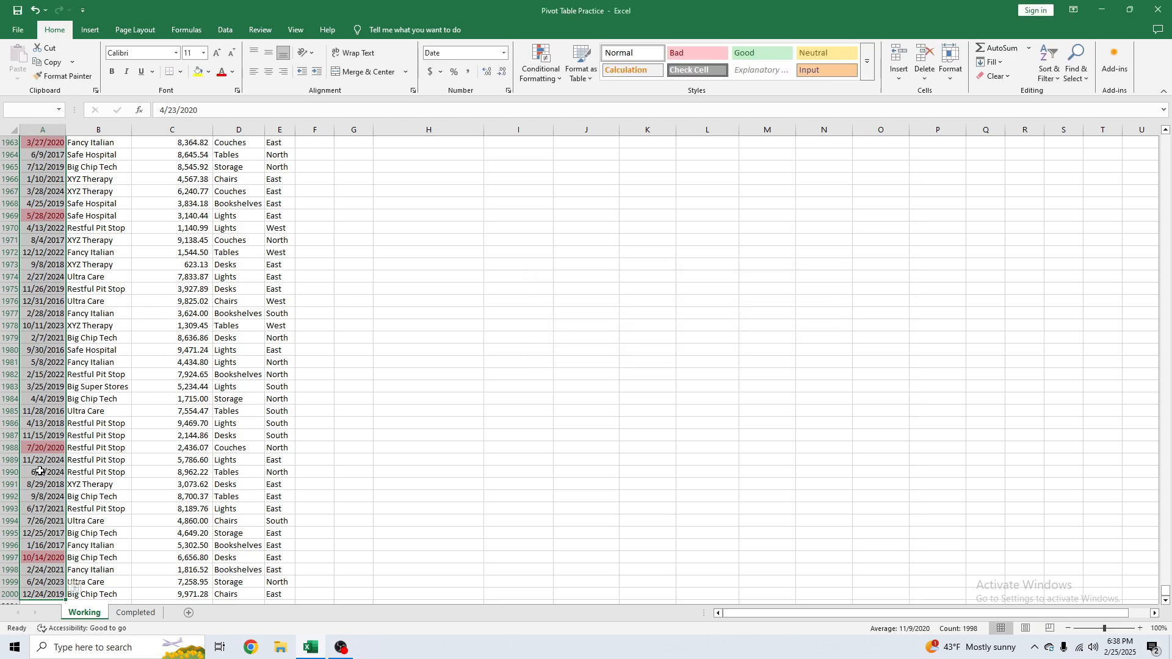
Select all the transaction amounts on the Working sheet from C3 down to the last row.
scroll(31, 428, up, 20)
scroll(30, 363, up, 20)
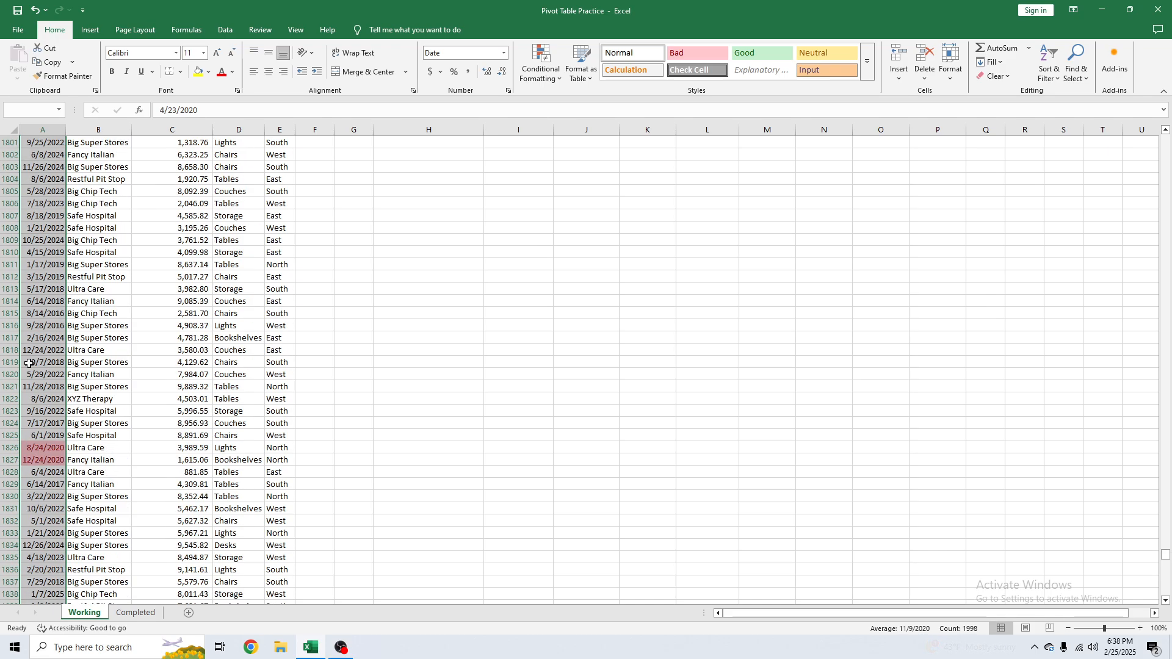
scroll(36, 365, up, 20)
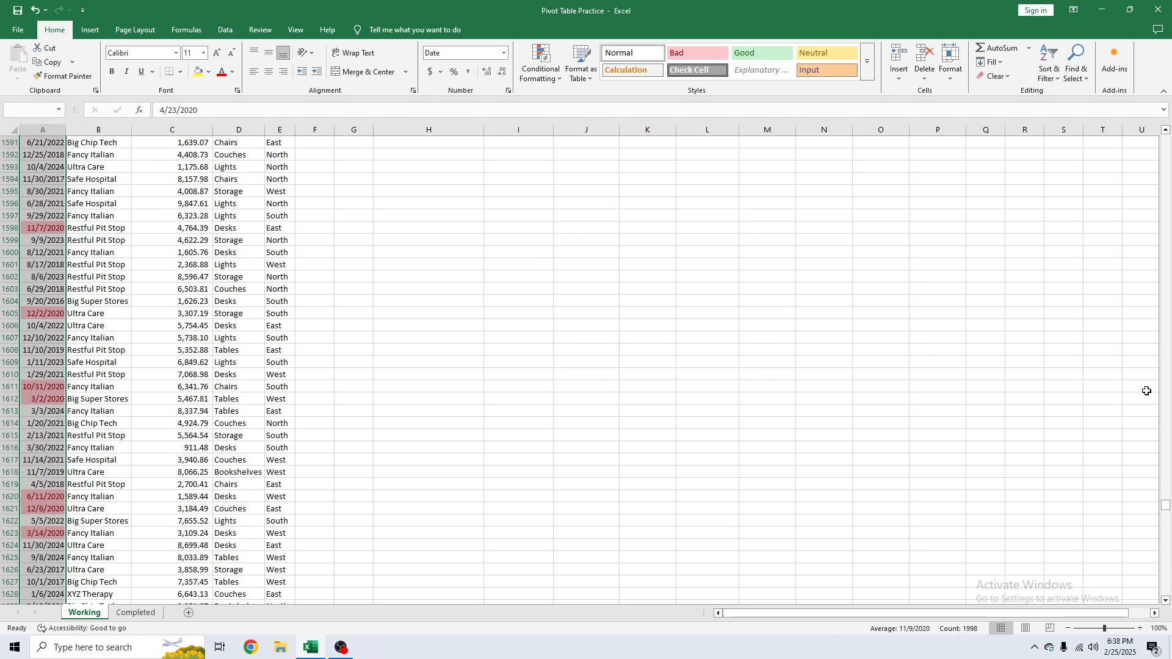
click(172, 348)
key(ctrl+Up)
key(Down)
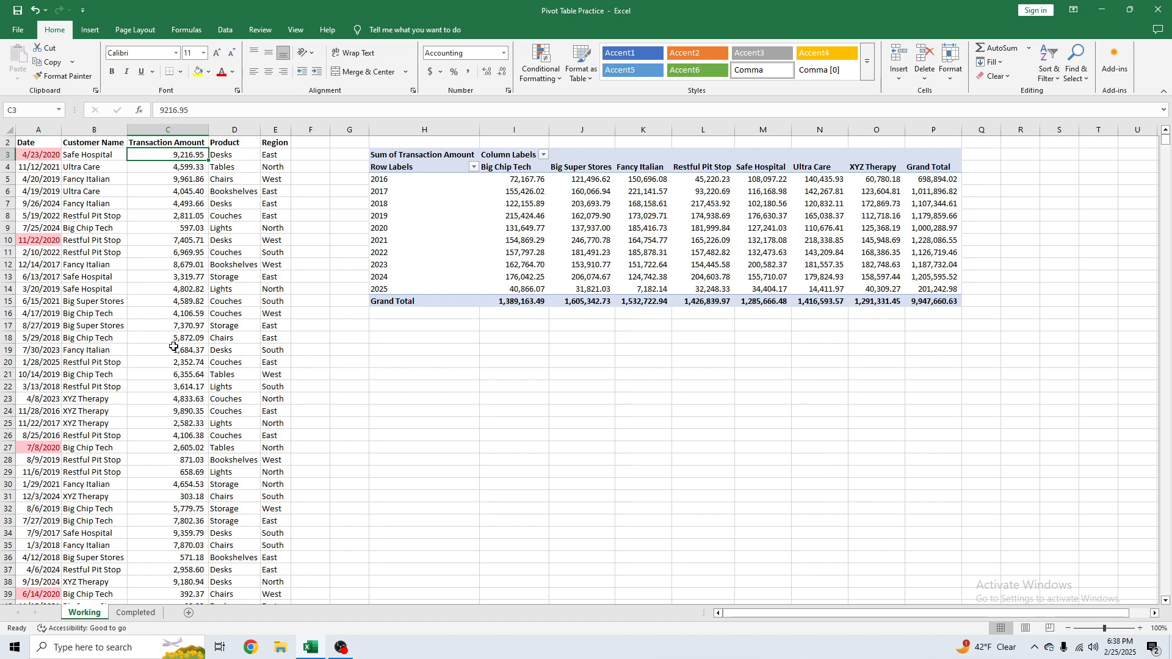
key(ctrl+shift+Down)
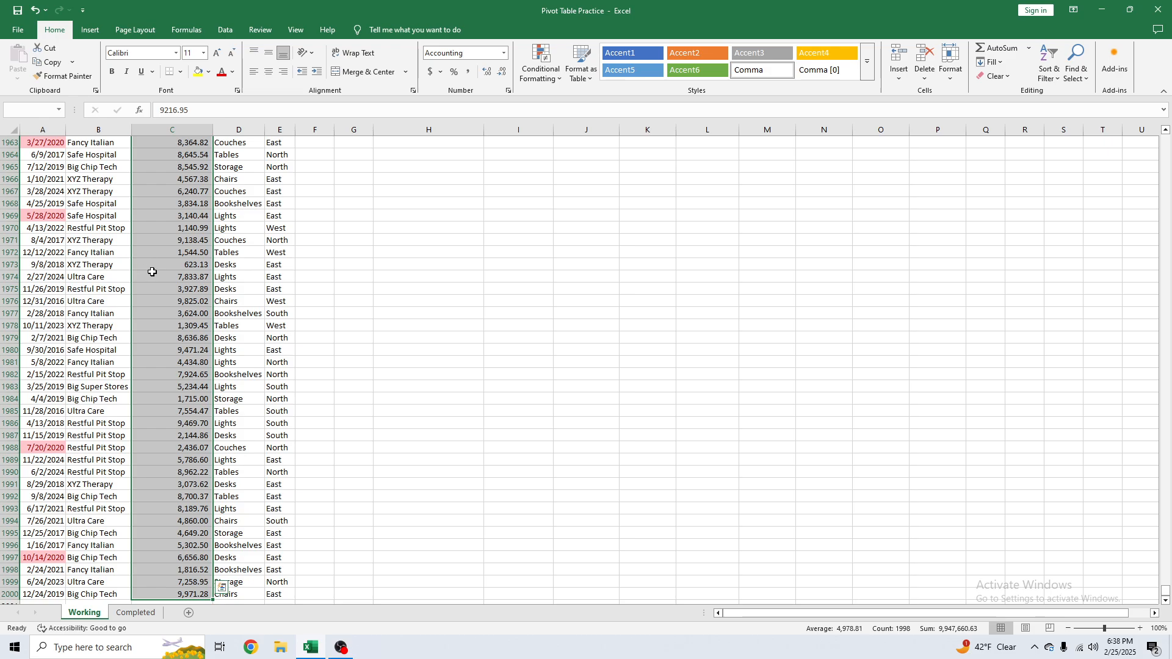
Apply a Less Than conditional formatting rule of 1000 to the selected amounts with Light Red Fill with Dark Red Text.
click(526, 73)
mouse_move(577, 96)
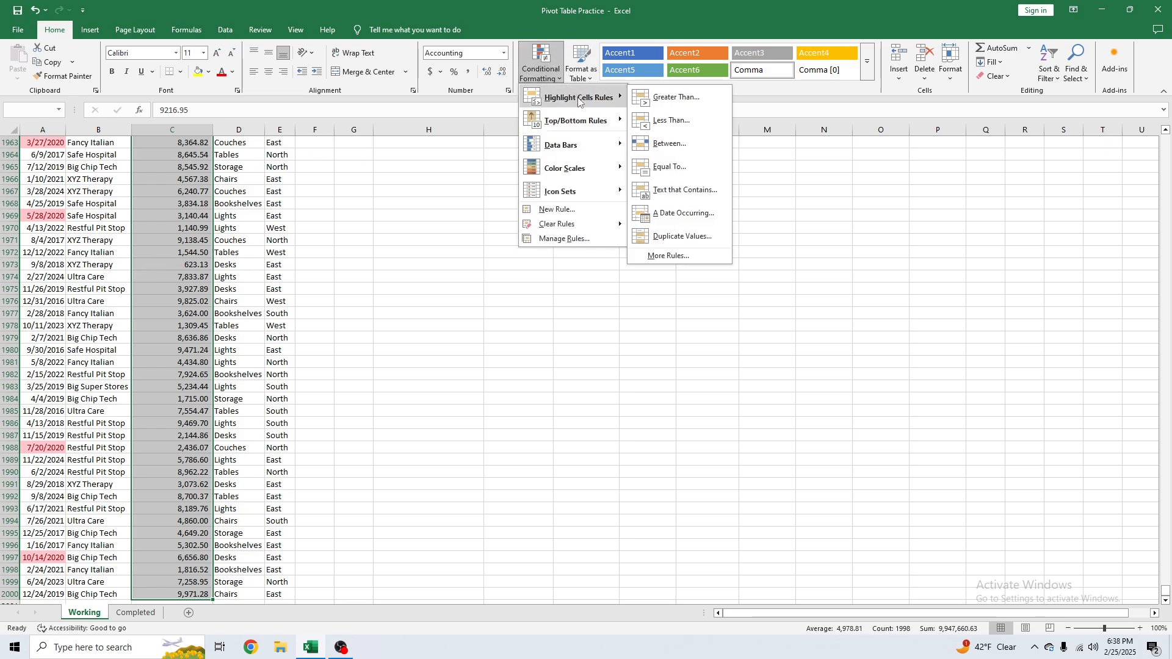
click(656, 121)
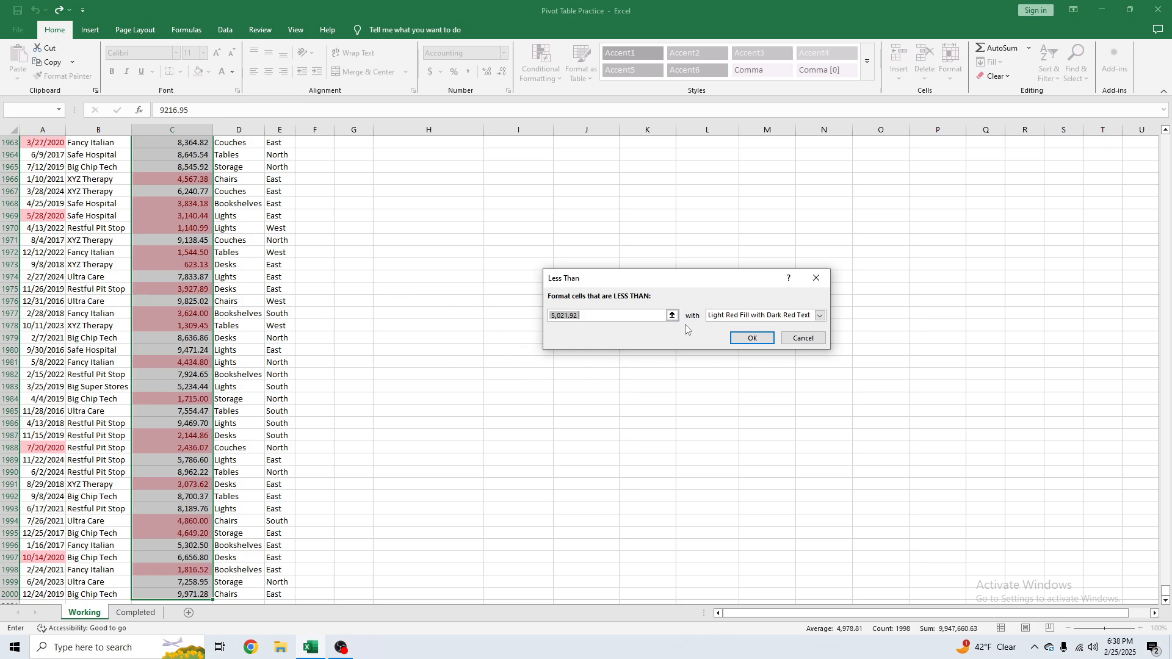
text(1000)
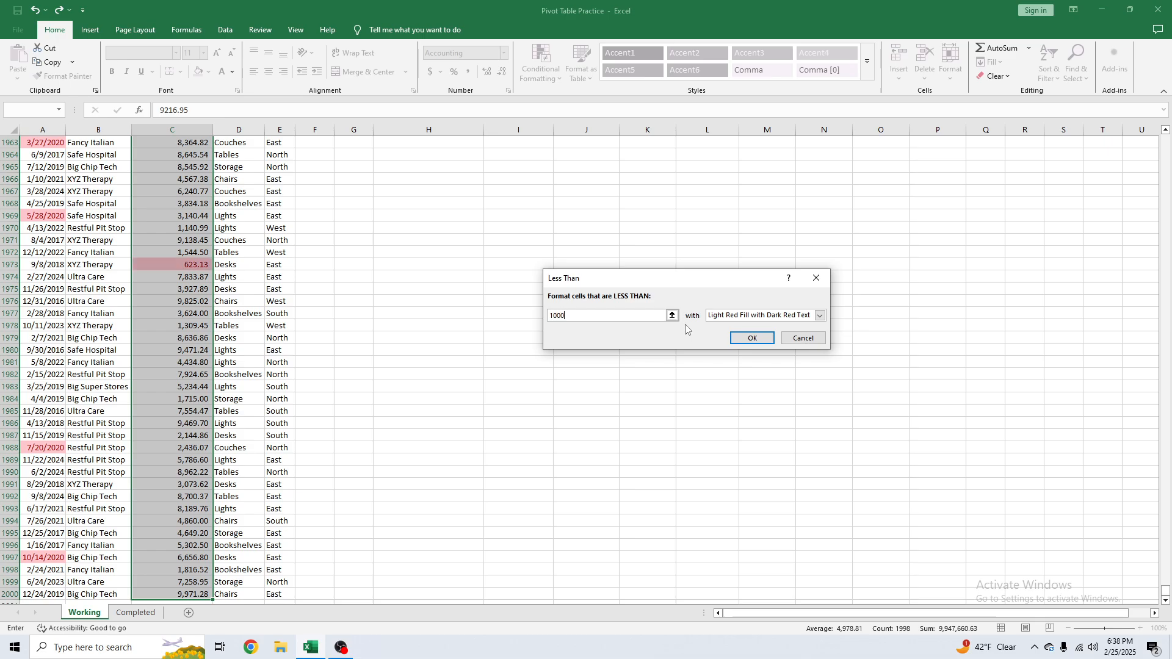
click(756, 340)
Examine which transaction amounts and dates are highlighted in the last rows and the first rows of the Working data.
click(173, 260)
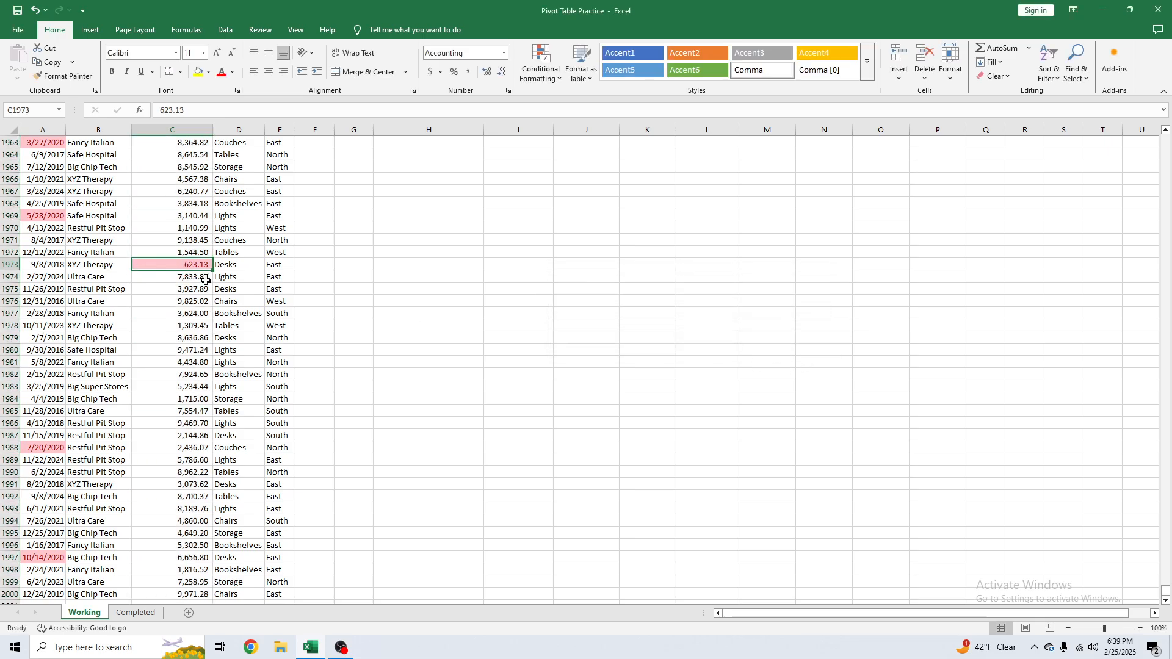
scroll(206, 280, up, 5)
click(201, 219)
scroll(99, 286, up, 7)
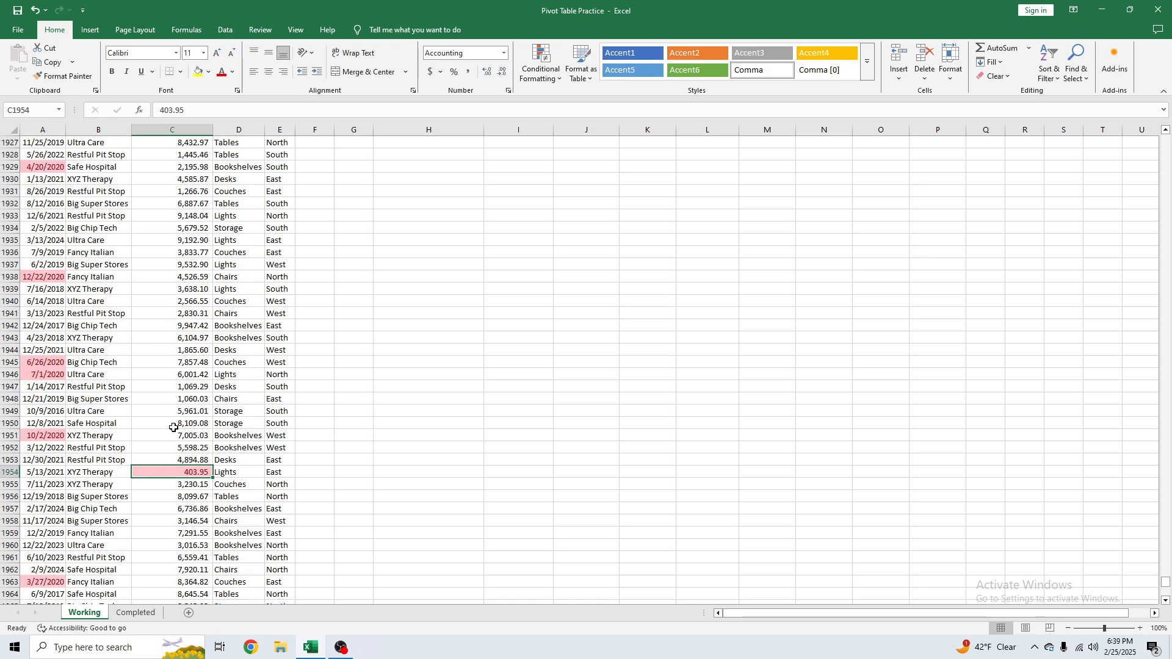
click(51, 459)
click(48, 374)
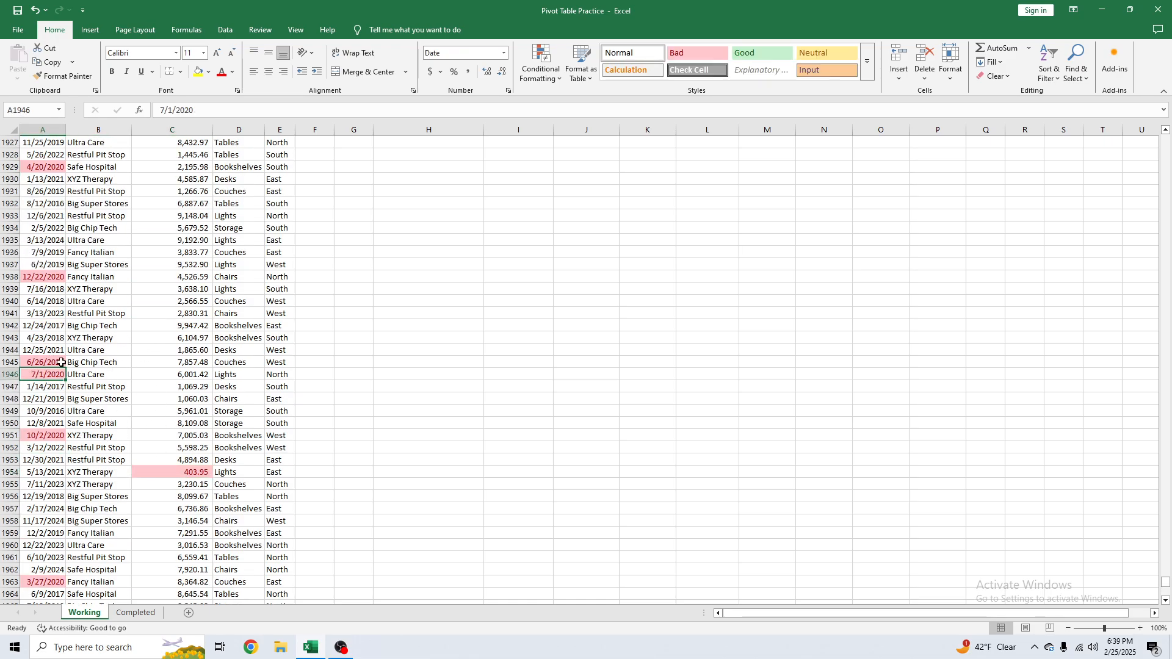
click(165, 373)
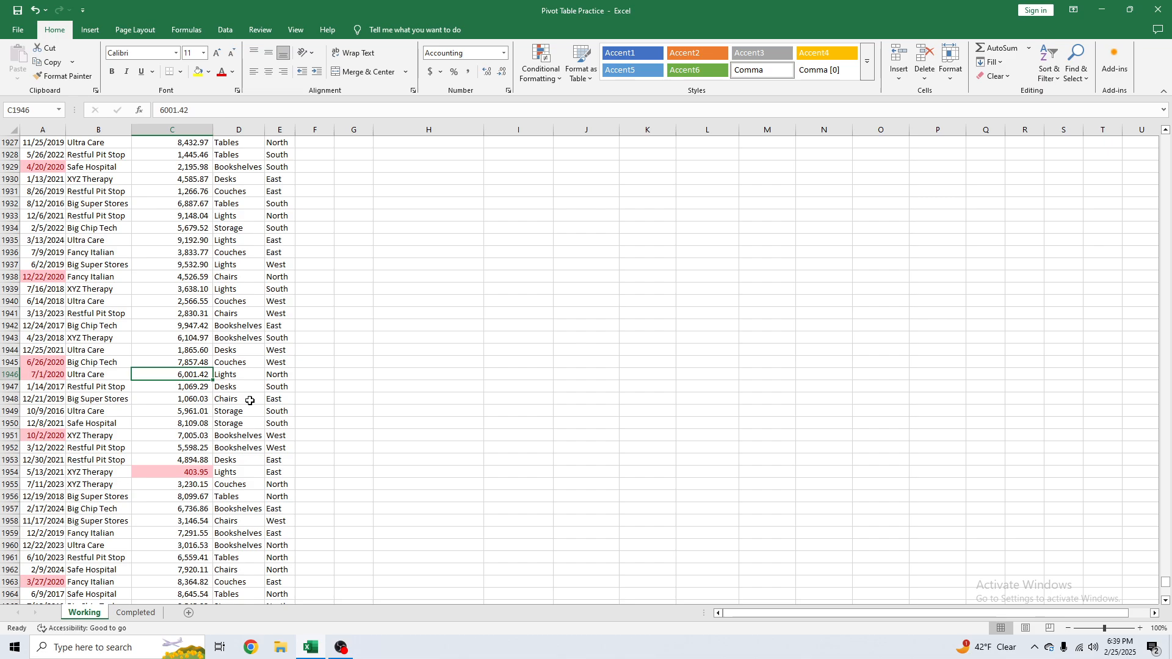
key(ctrl+Up)
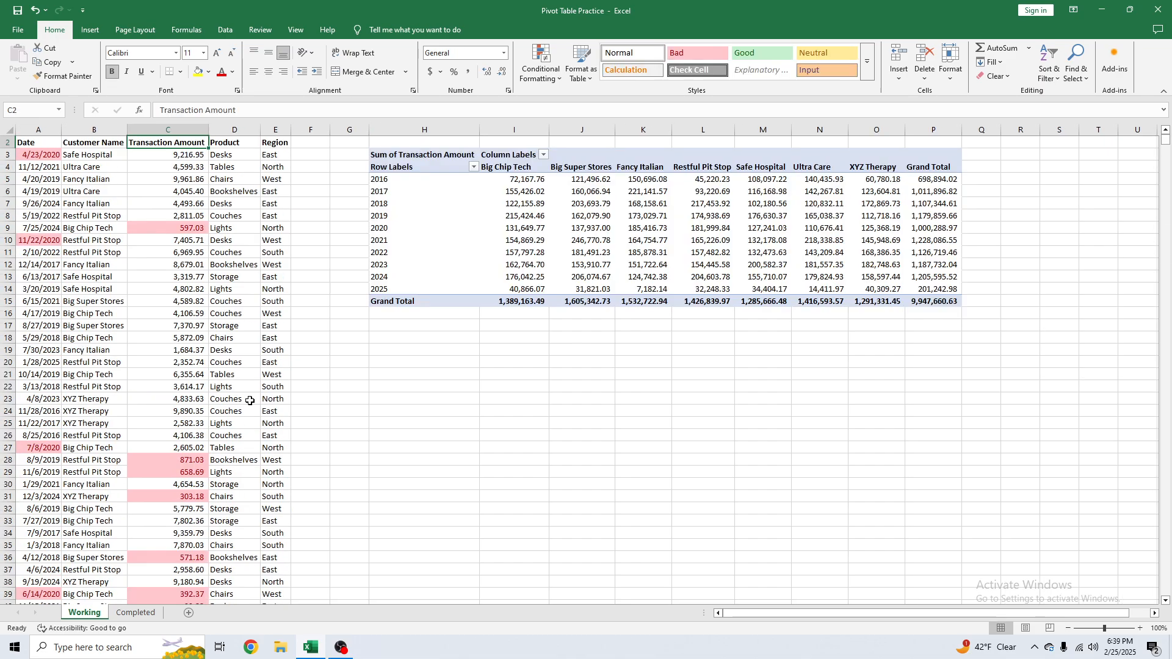
click(142, 231)
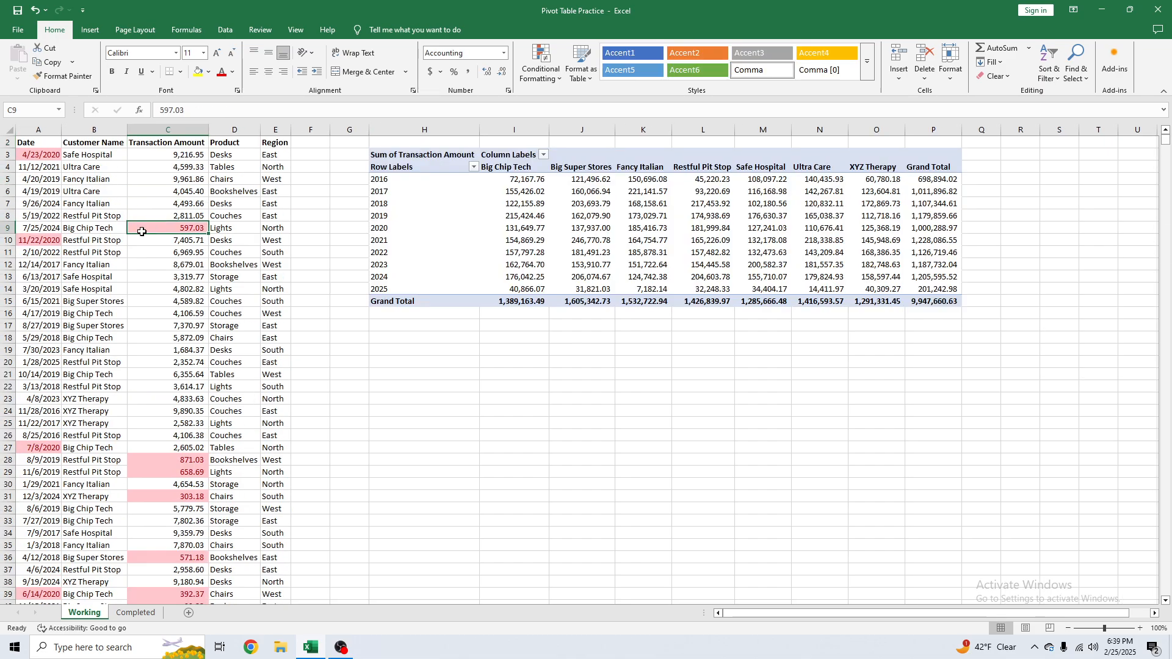
Select the whole transaction table from the Date header in A2 across to Region and down to the last row.
click(33, 156)
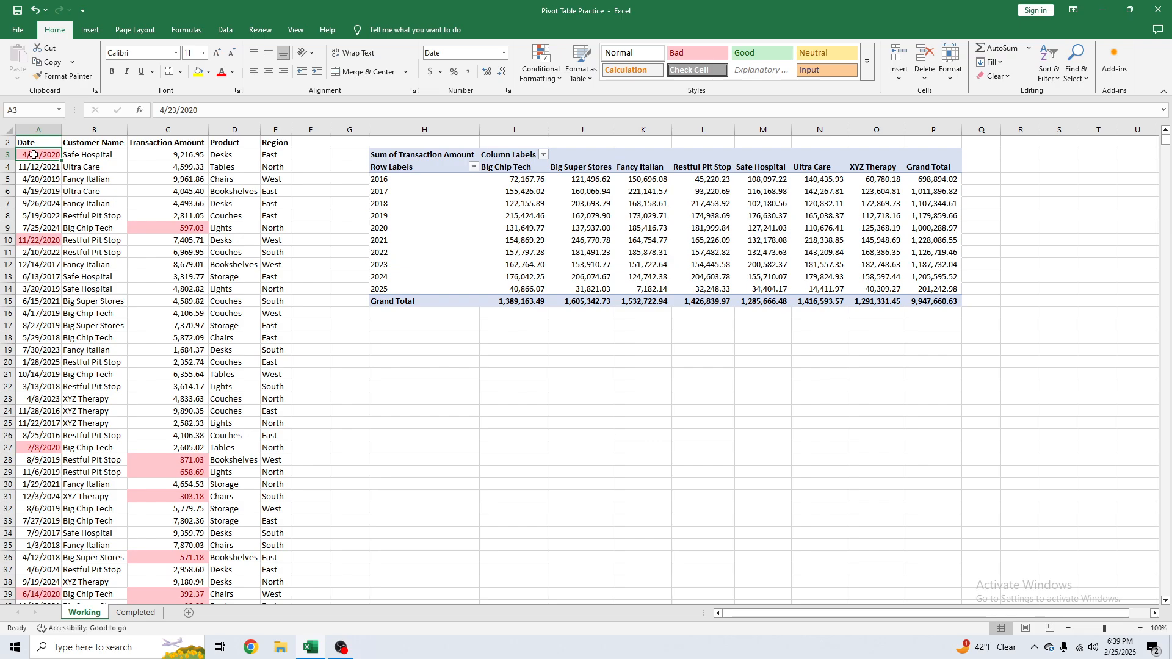
key(ctrl+a)
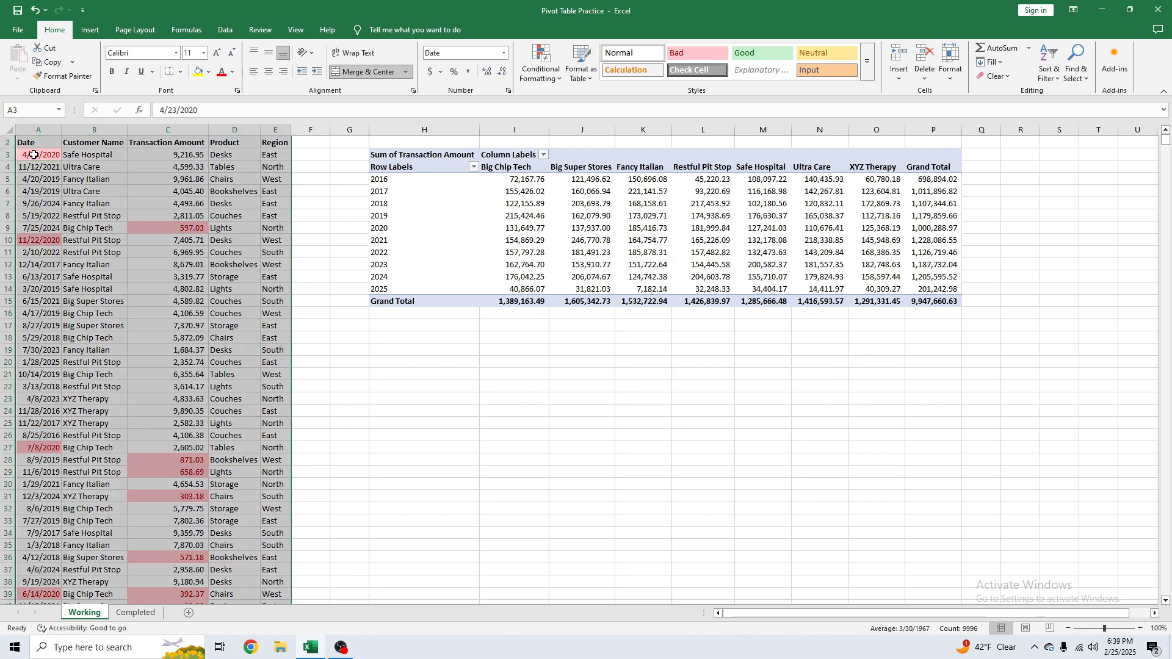
scroll(47, 147, up, 1)
click(30, 152)
key(ctrl+shift+Right)
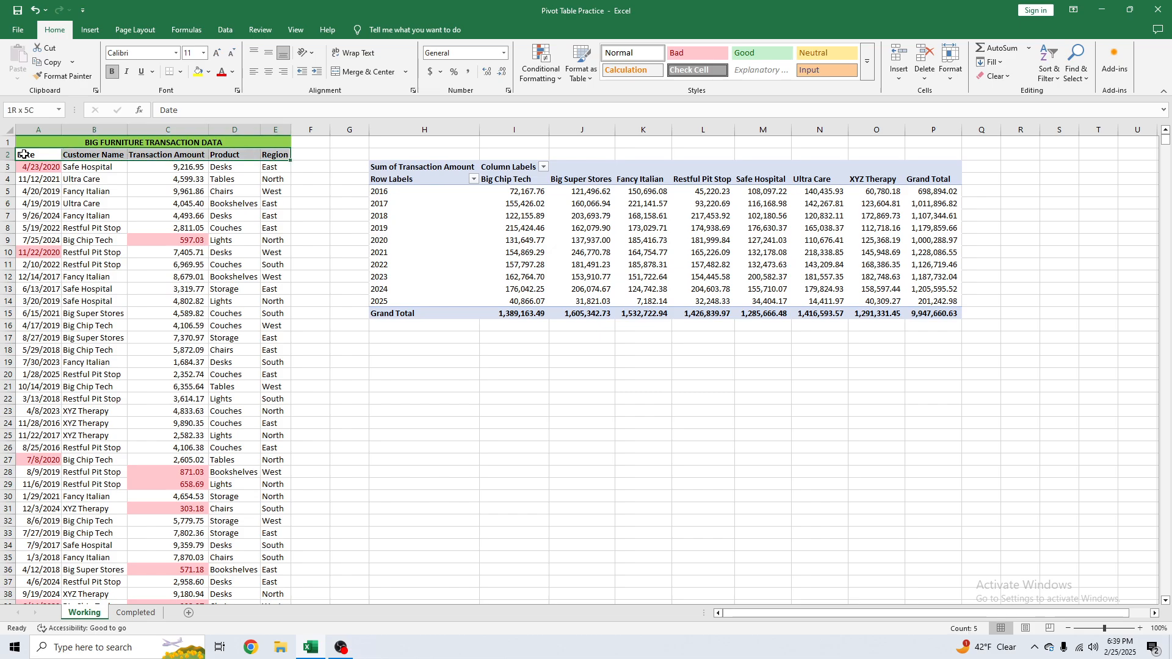
key(ctrl+shift+Down)
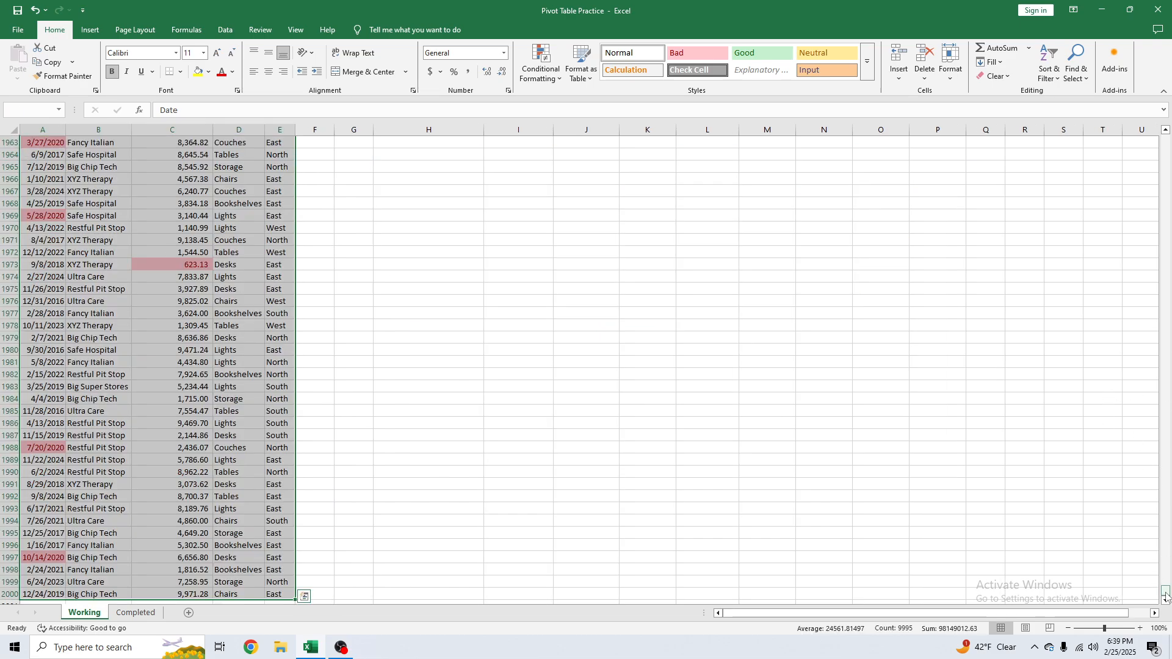
drag(1165, 592, 1163, 132)
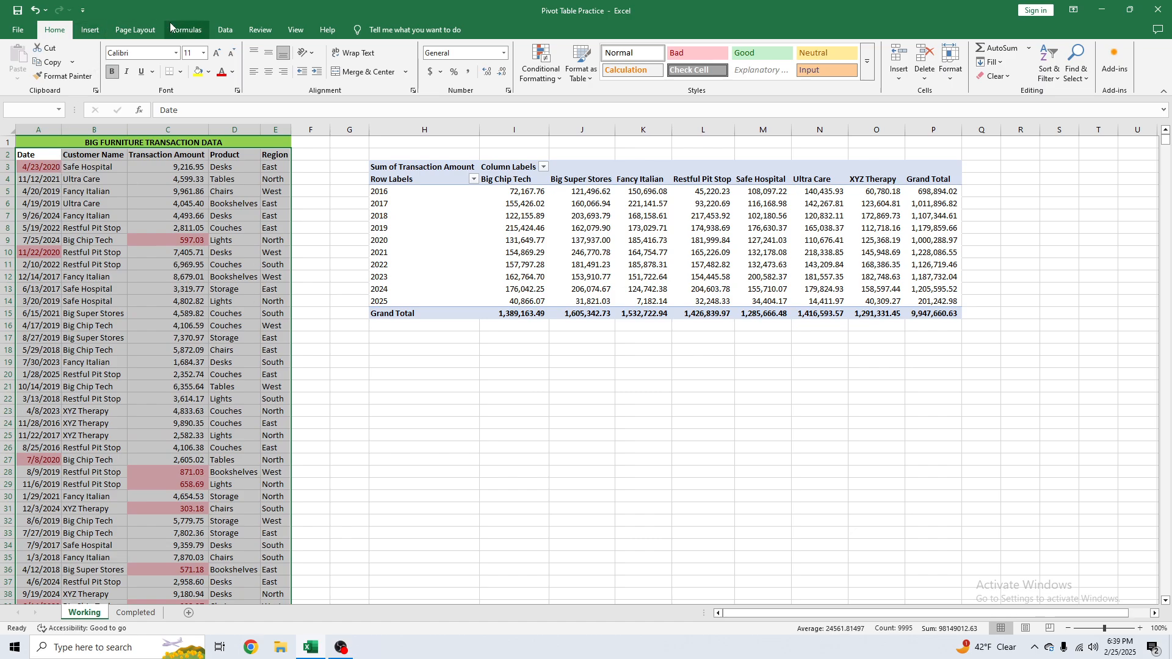
Open the custom sort settings for the selected table and choose Date as the first sort column.
click(225, 29)
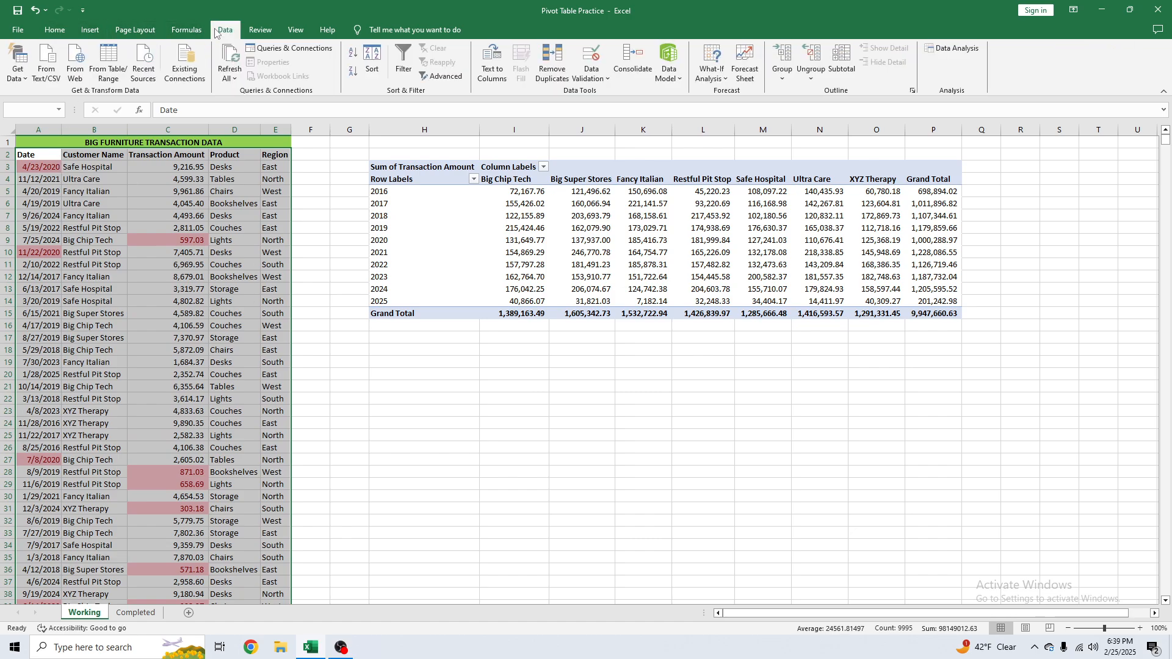
click(369, 69)
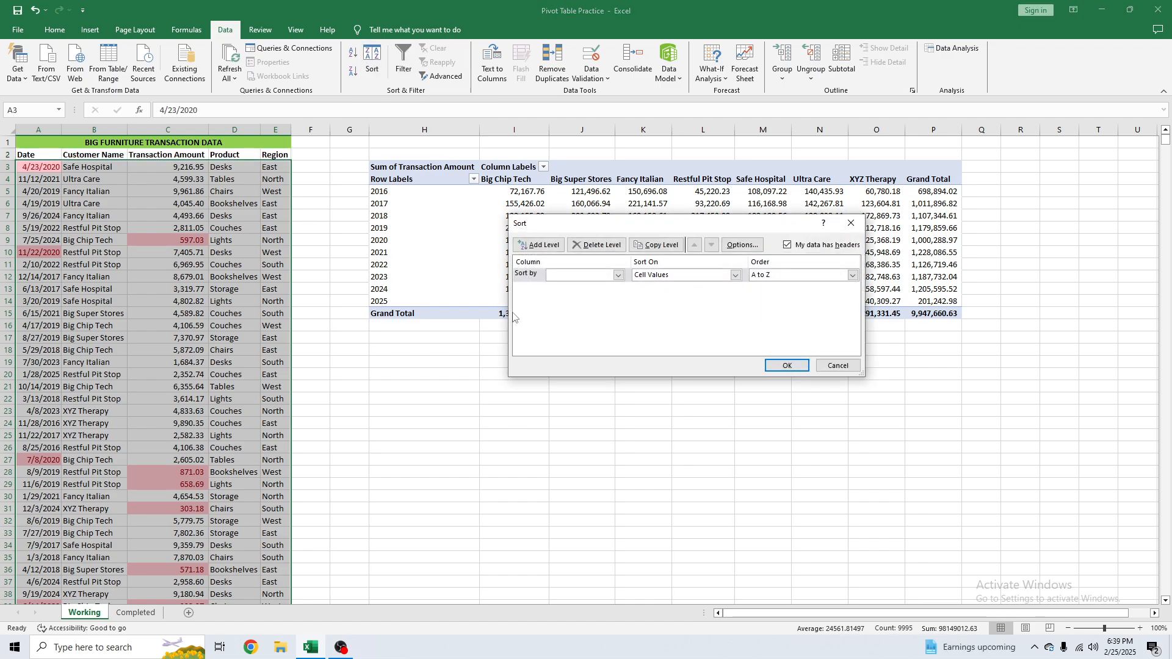
click(618, 275)
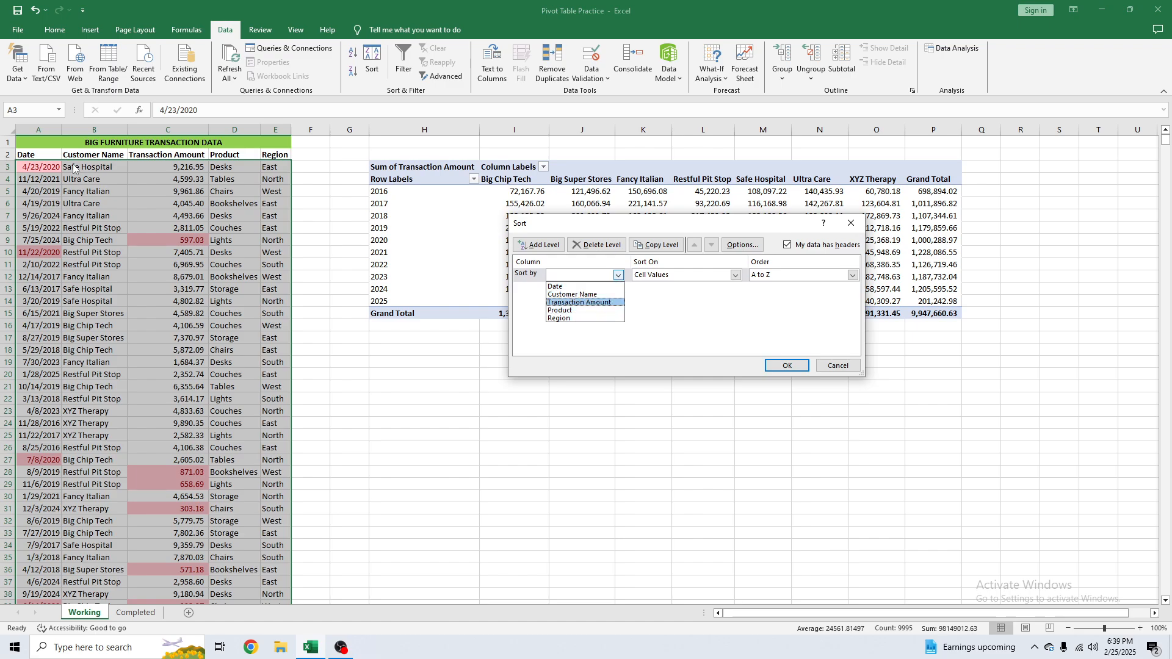
click(582, 288)
Sort the Date column on Font Color with dark red On Top and apply the sort.
click(734, 278)
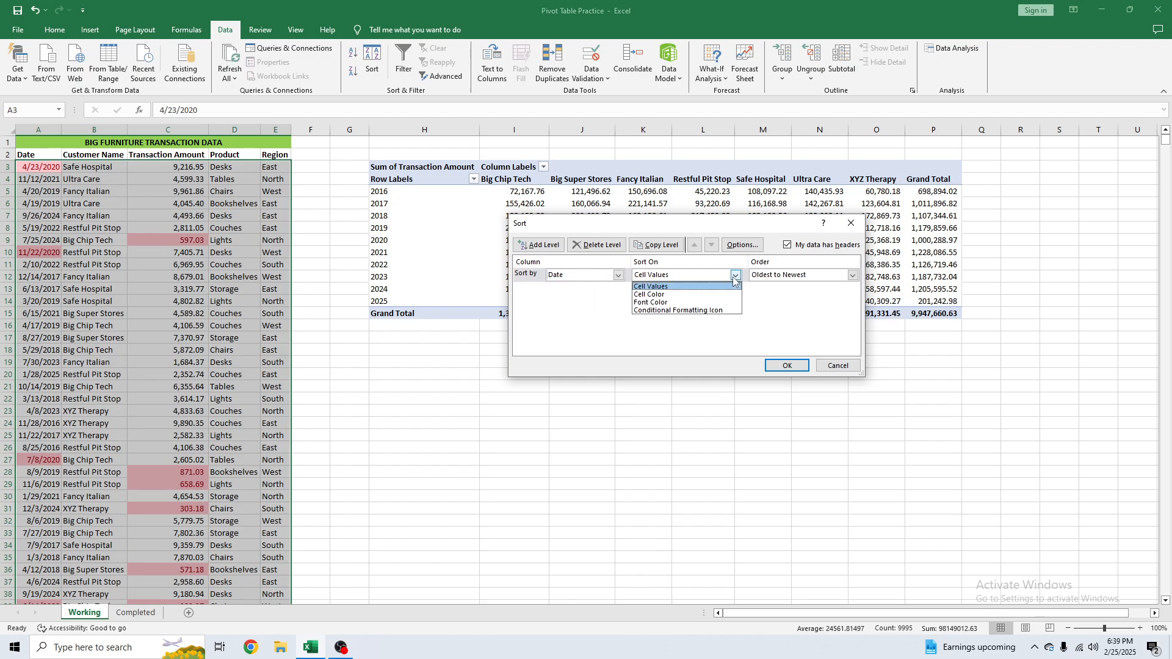
click(647, 303)
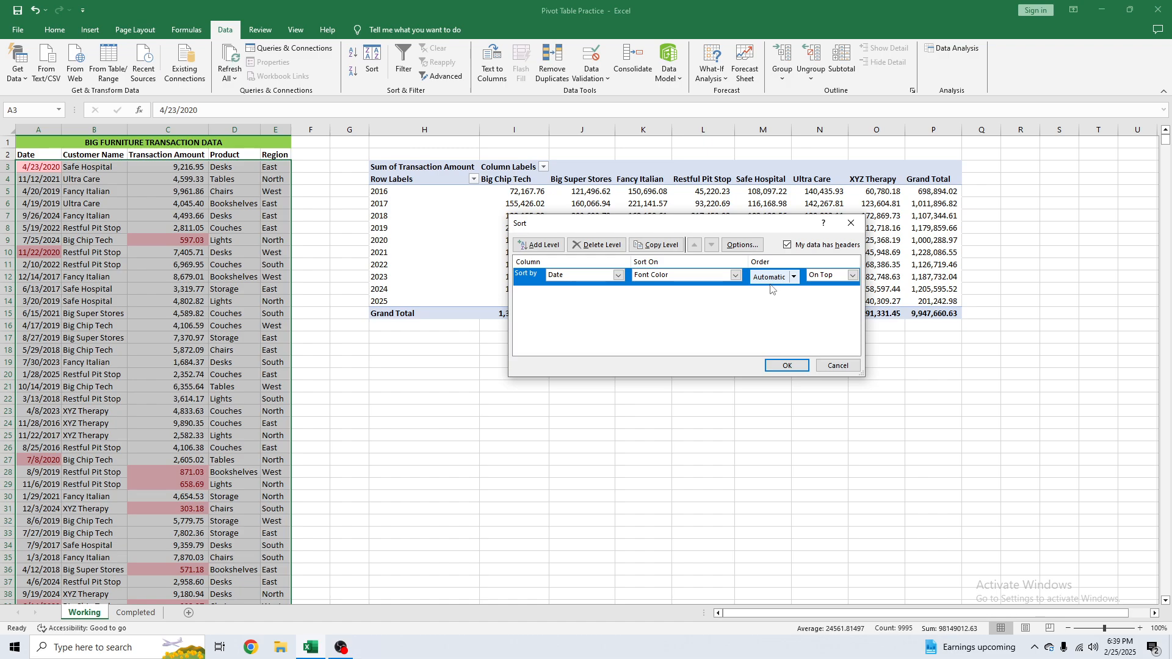
click(793, 277)
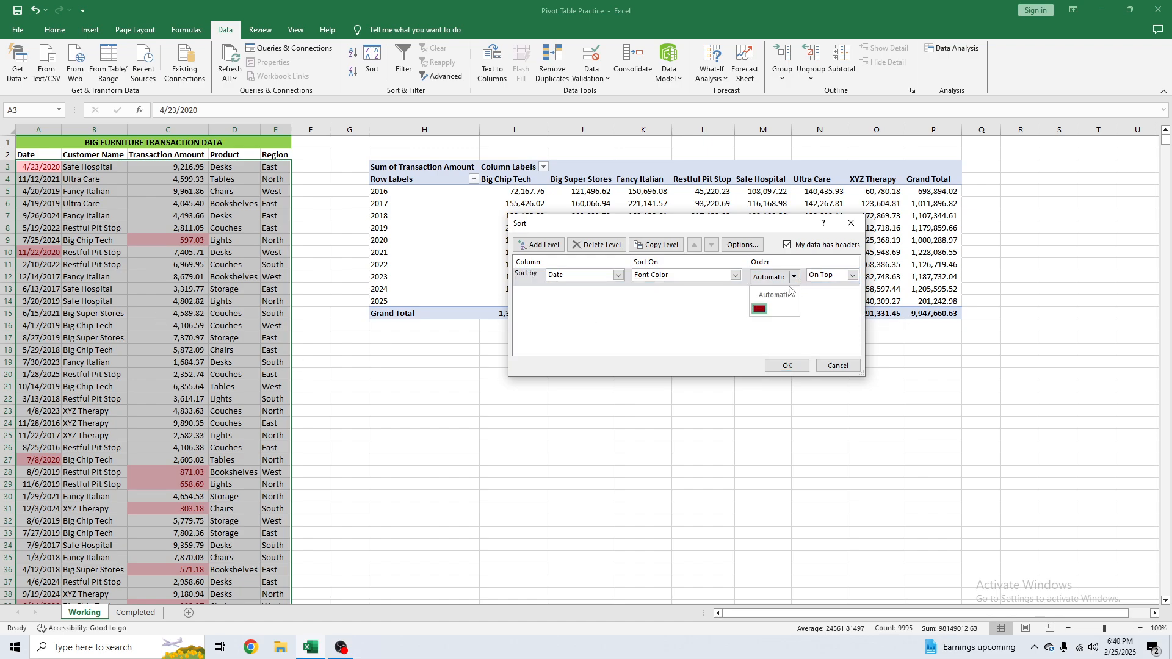
click(759, 311)
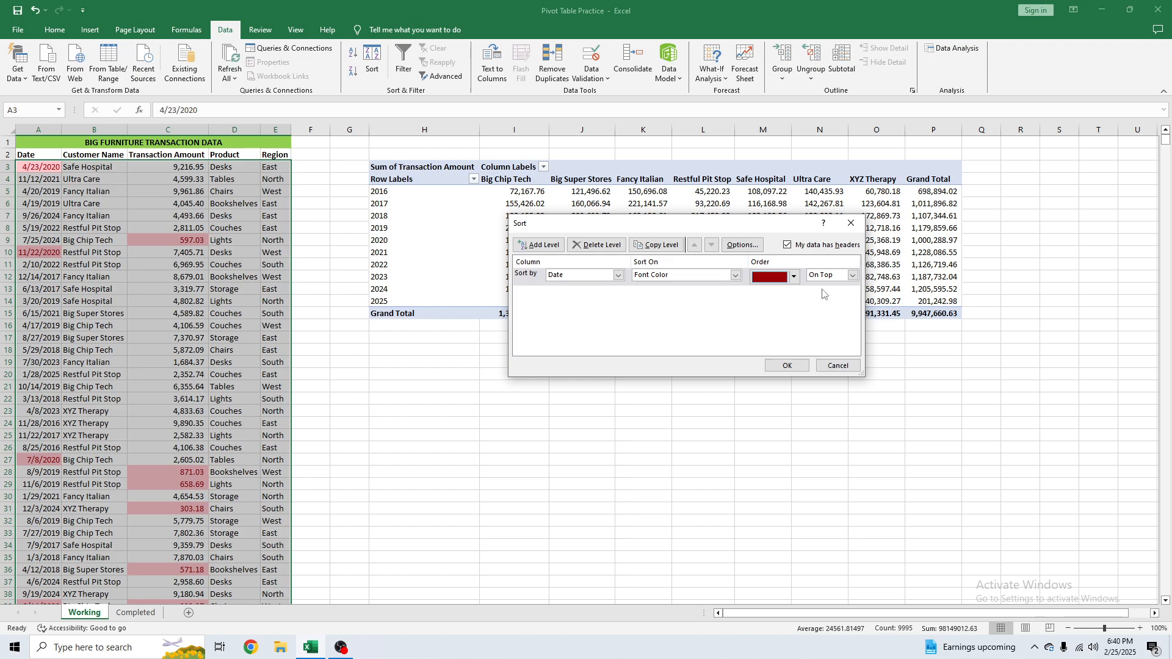
click(787, 366)
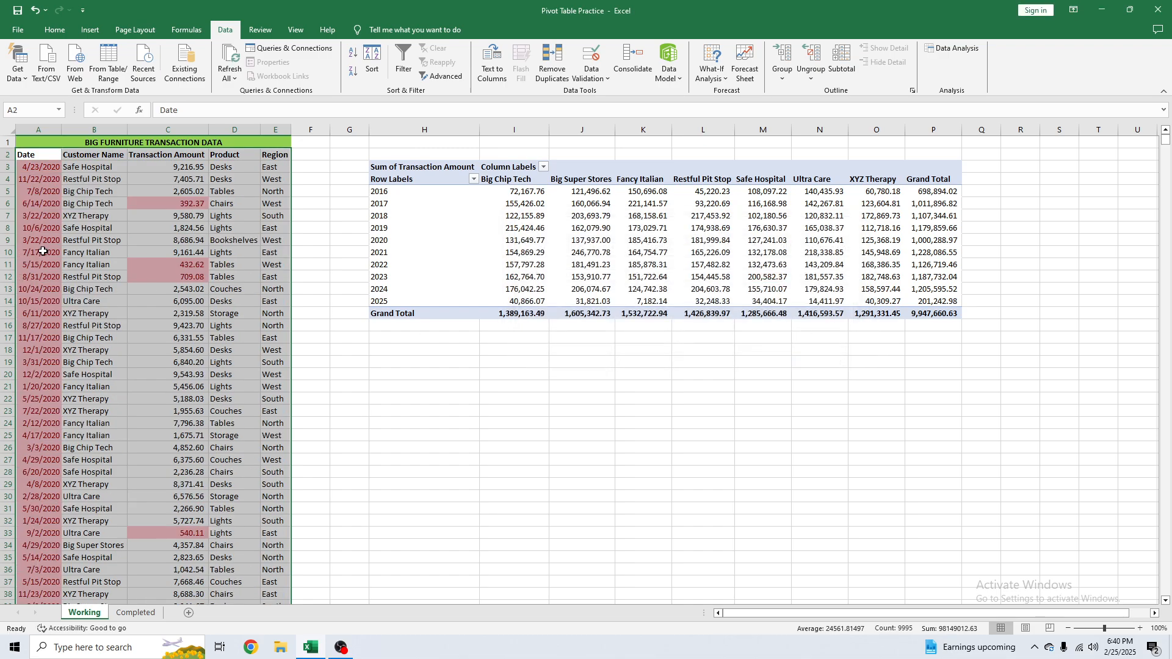
Check the sorted dates from A3 down and reselect the whole table, including its header row, down to row 2000.
click(50, 173)
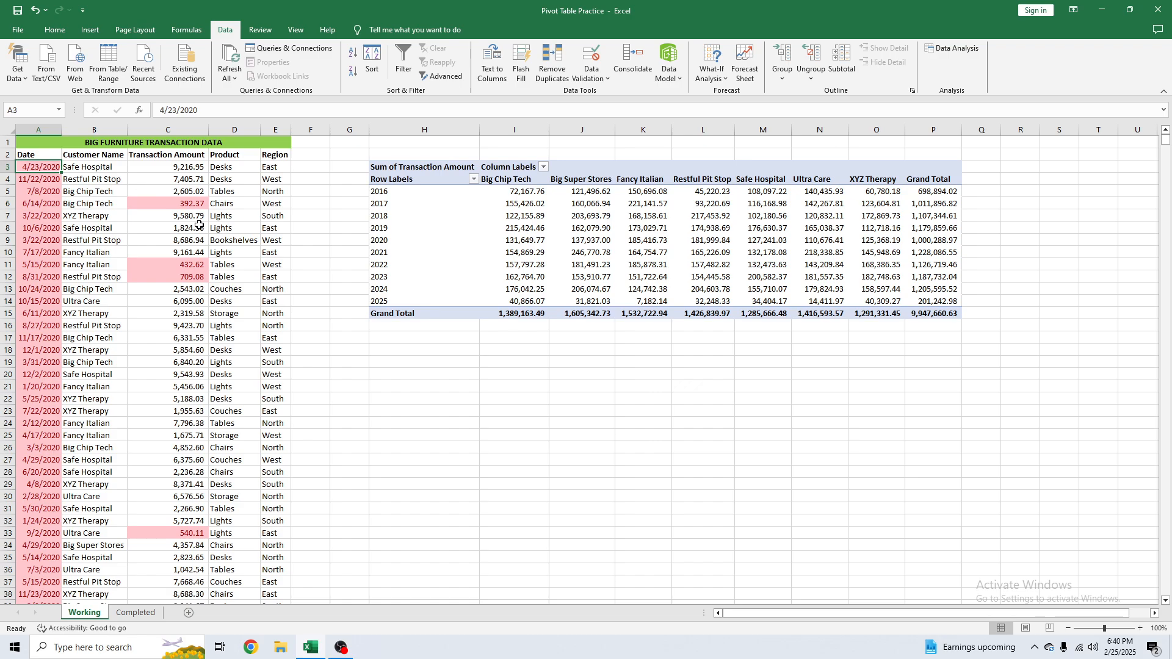
drag(48, 168, 38, 546)
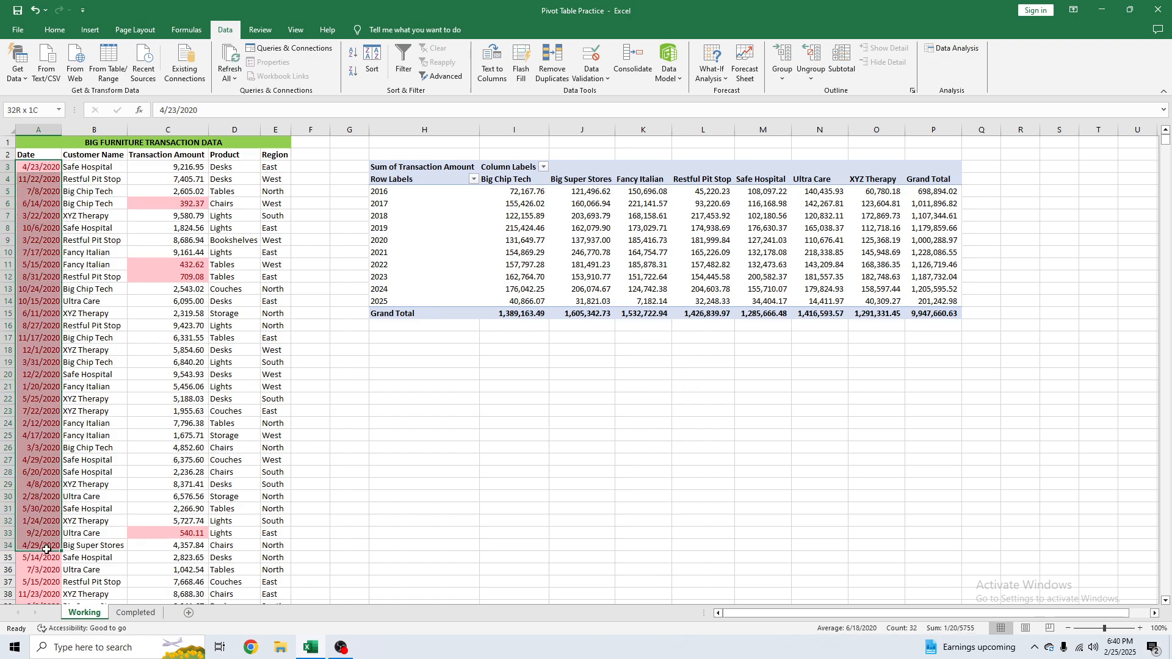
click(46, 169)
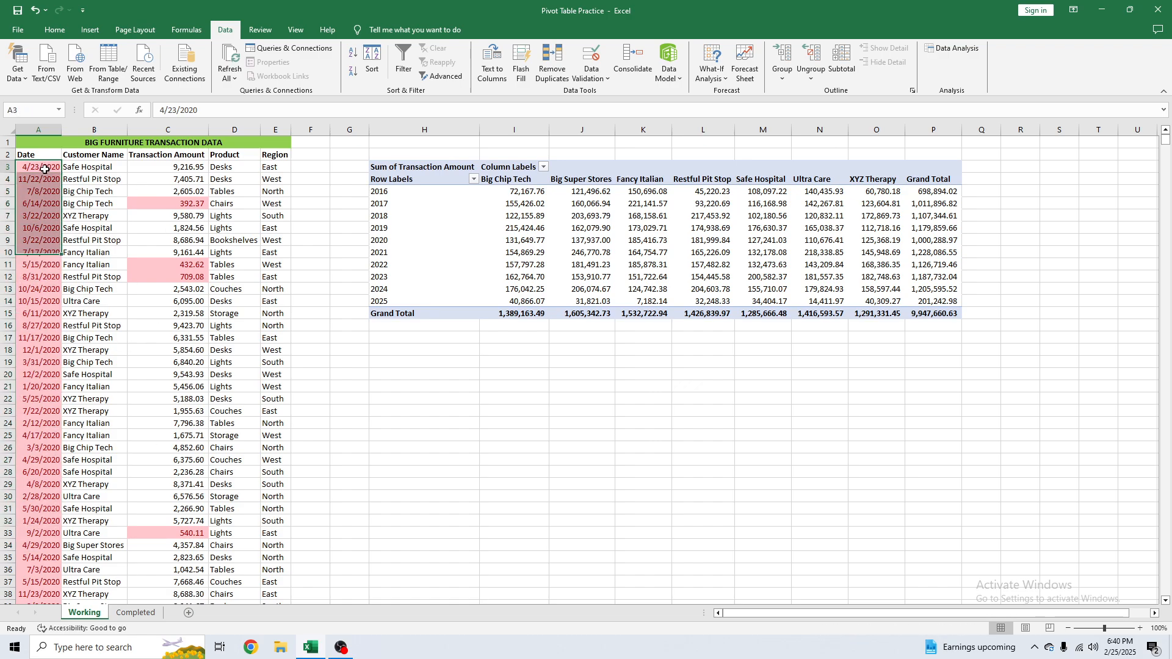
key(Up)
key(ctrl+shift+Right)
key(ctrl+shift+Down)
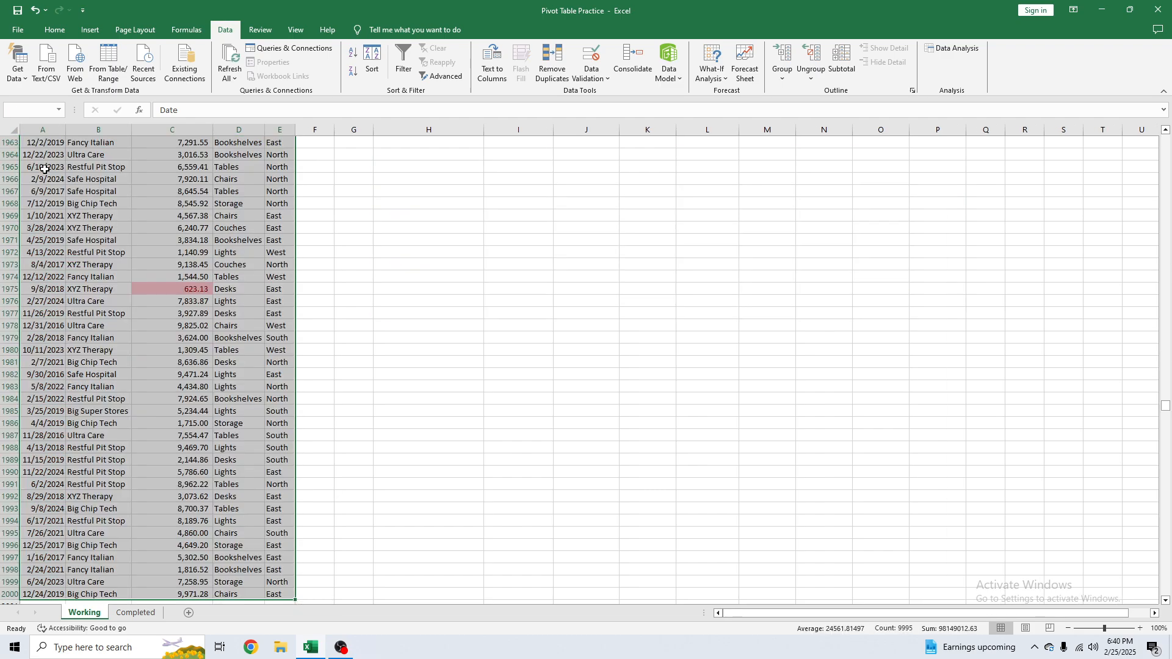
drag(1166, 591, 1165, 139)
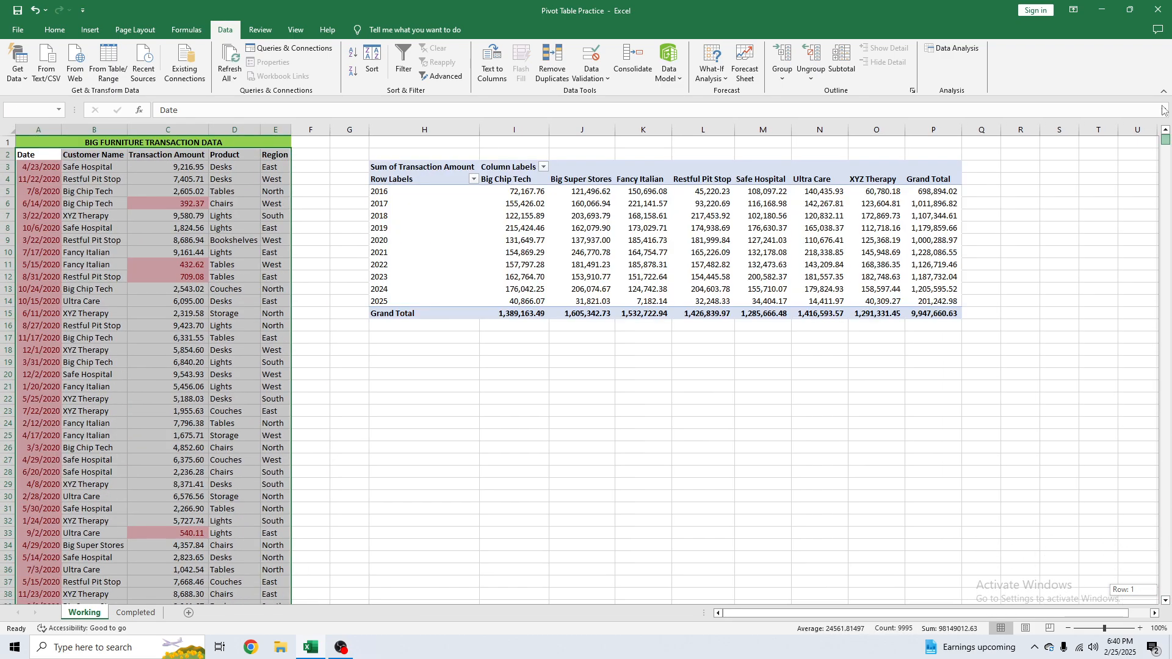
Reopen the custom sort settings and add a second level that sorts by Transaction Amount.
click(372, 61)
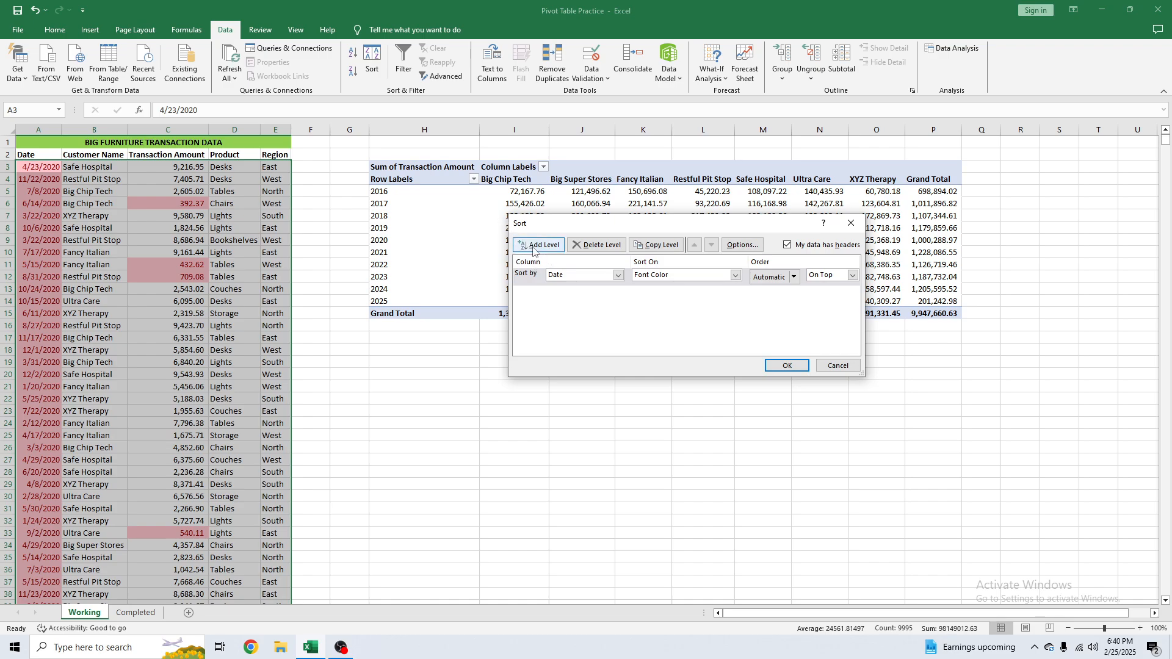
click(535, 247)
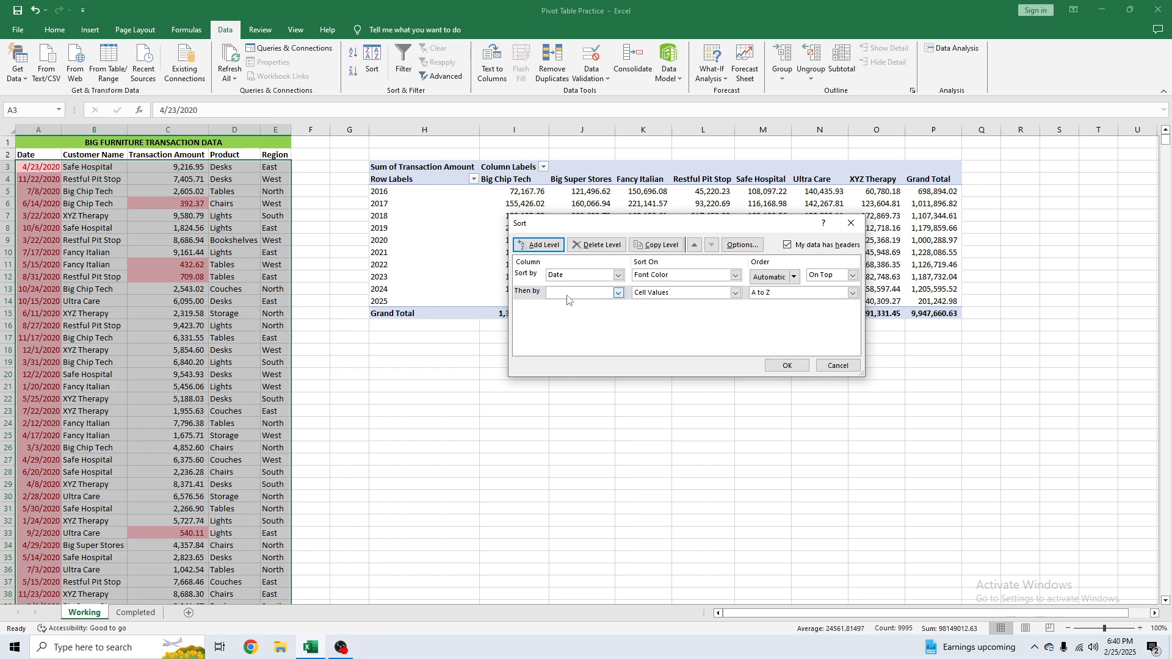
click(619, 294)
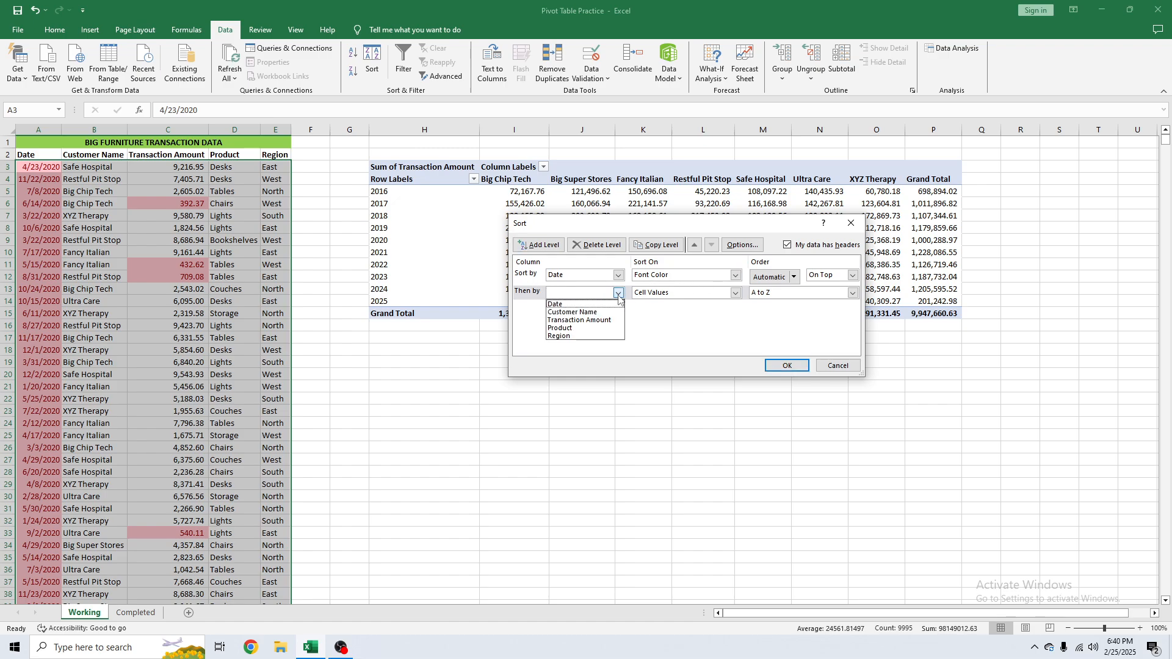
click(569, 320)
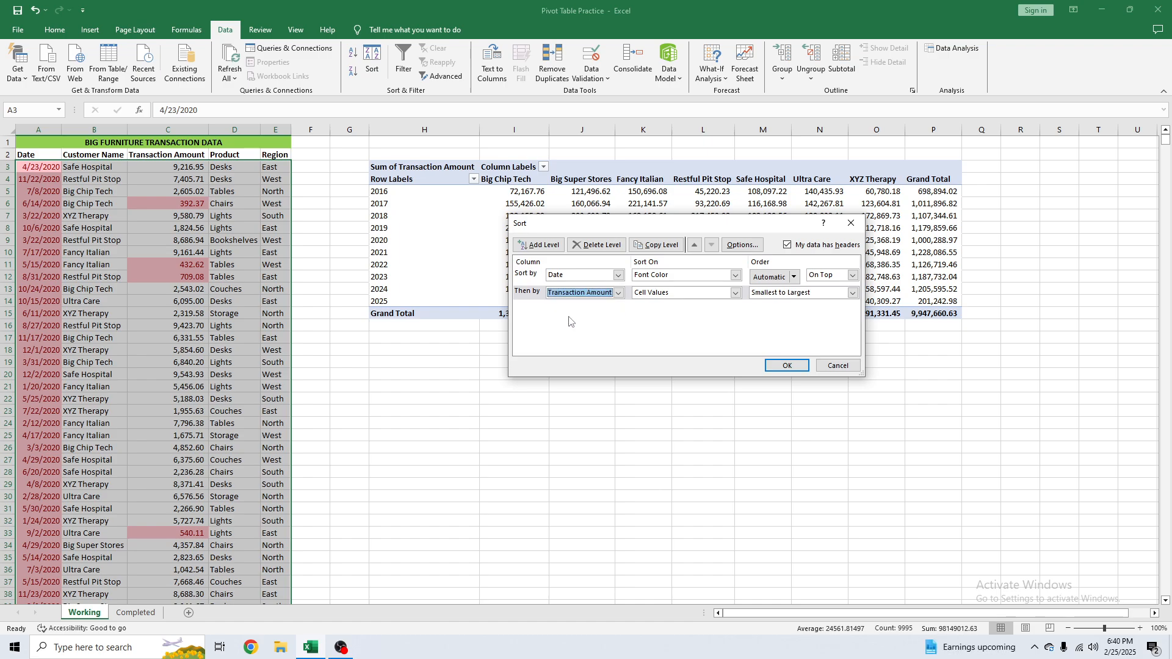
Sort the Transaction Amount level on Font Color, set dark red On Top for both the Date and Transaction Amount levels, and apply the sort.
click(735, 292)
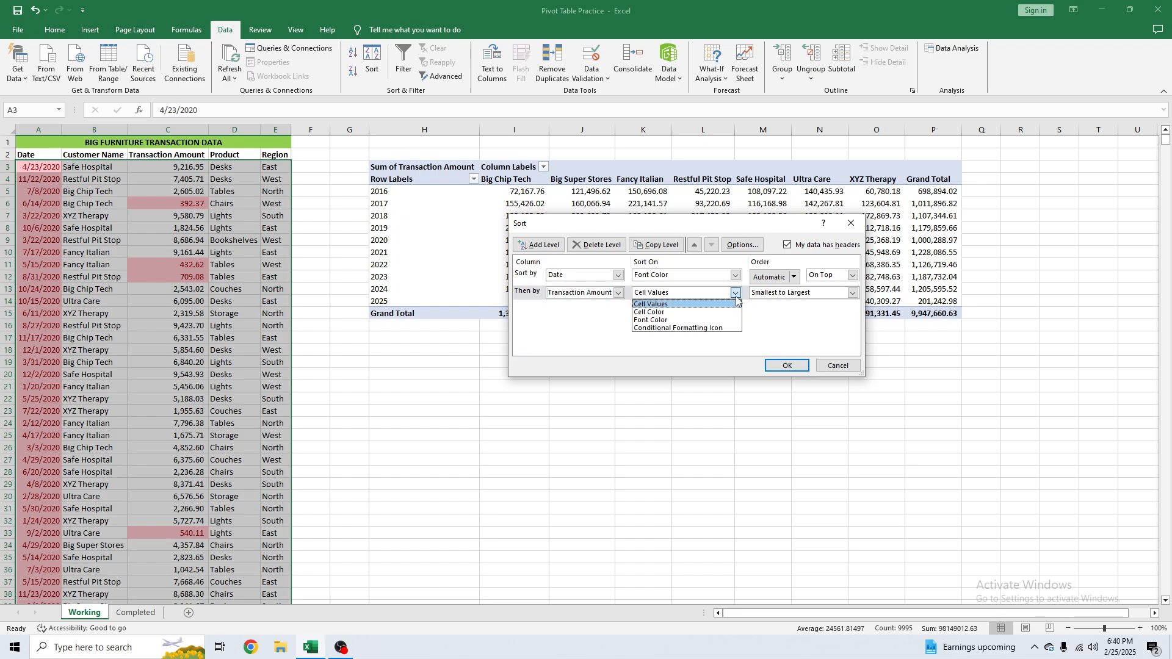
click(680, 321)
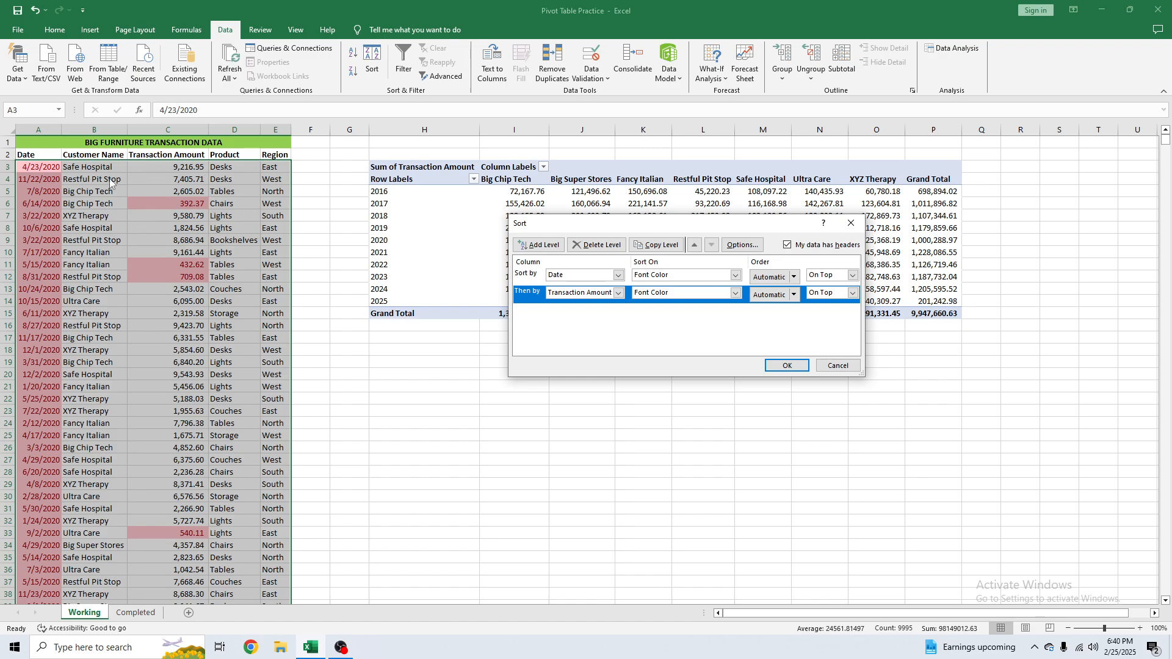
click(793, 294)
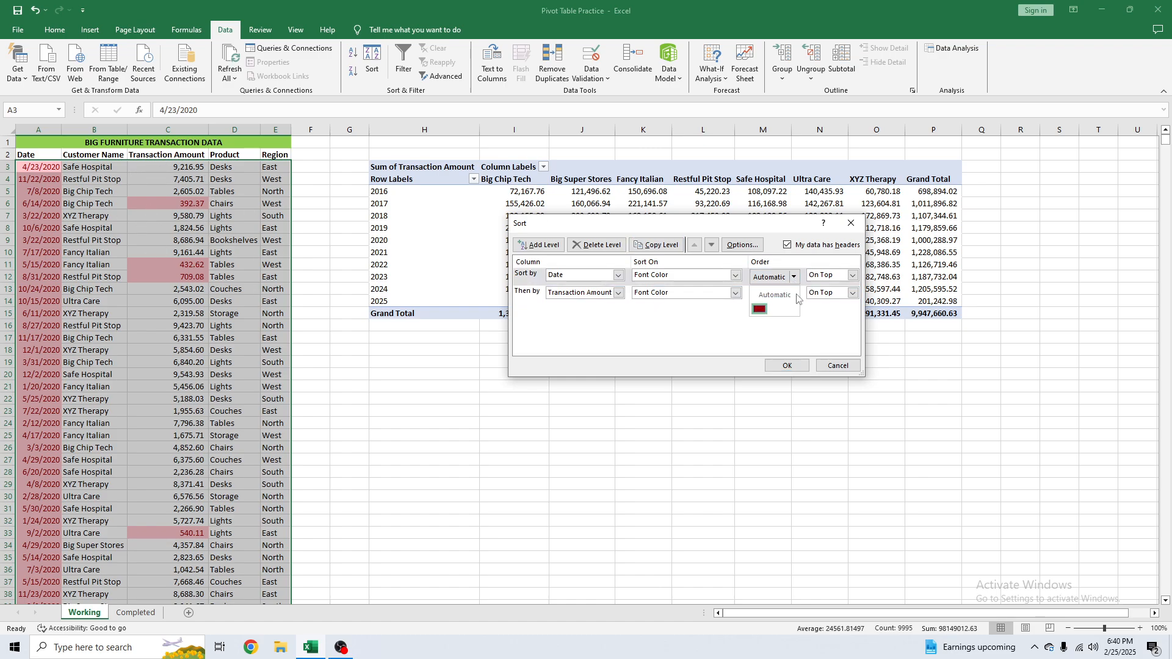
click(763, 312)
click(794, 294)
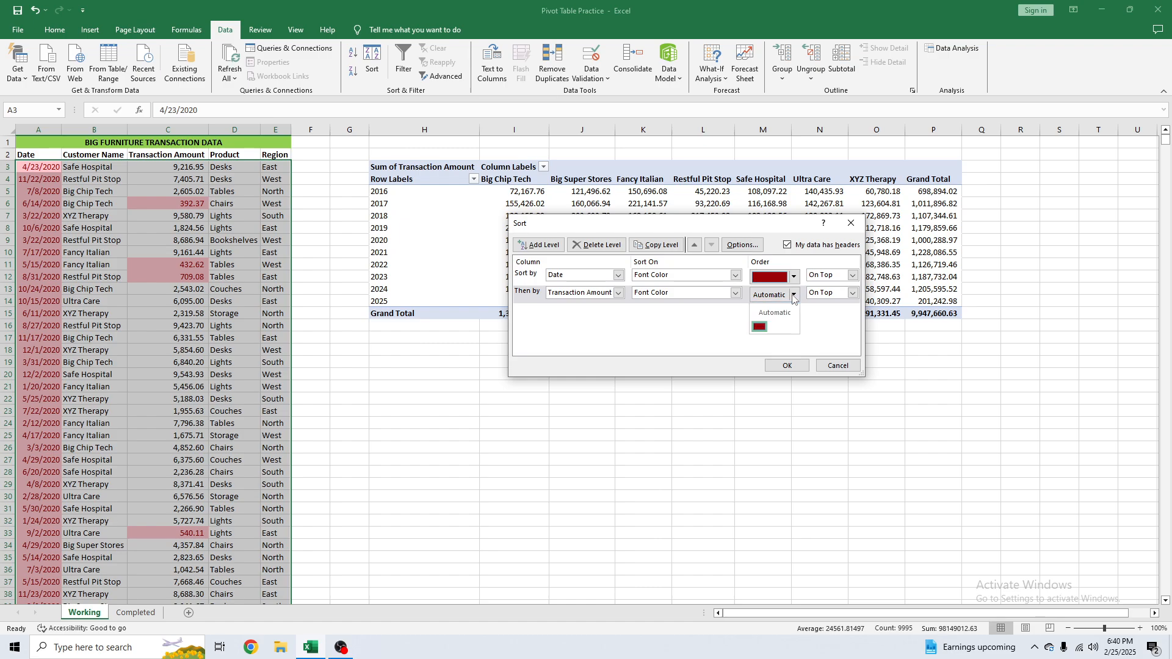
click(761, 328)
click(787, 366)
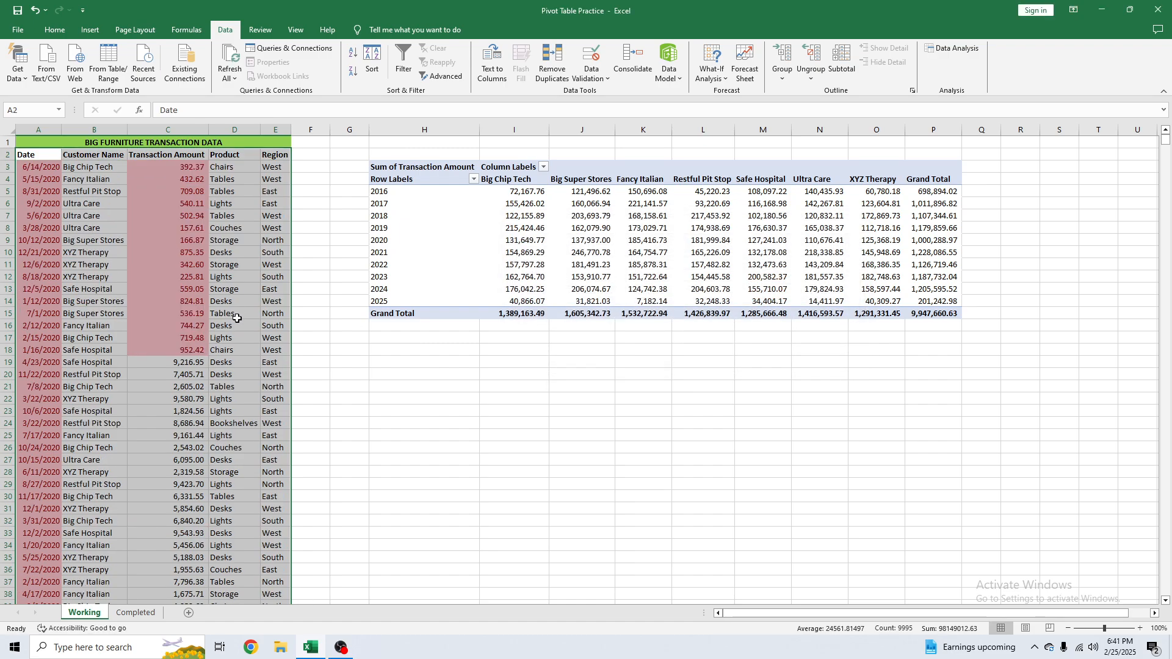
Check the sorted dates from A3 down and the amounts in C3:C18, and reselect the whole table with its header row down to row 2000.
drag(40, 168, 36, 501)
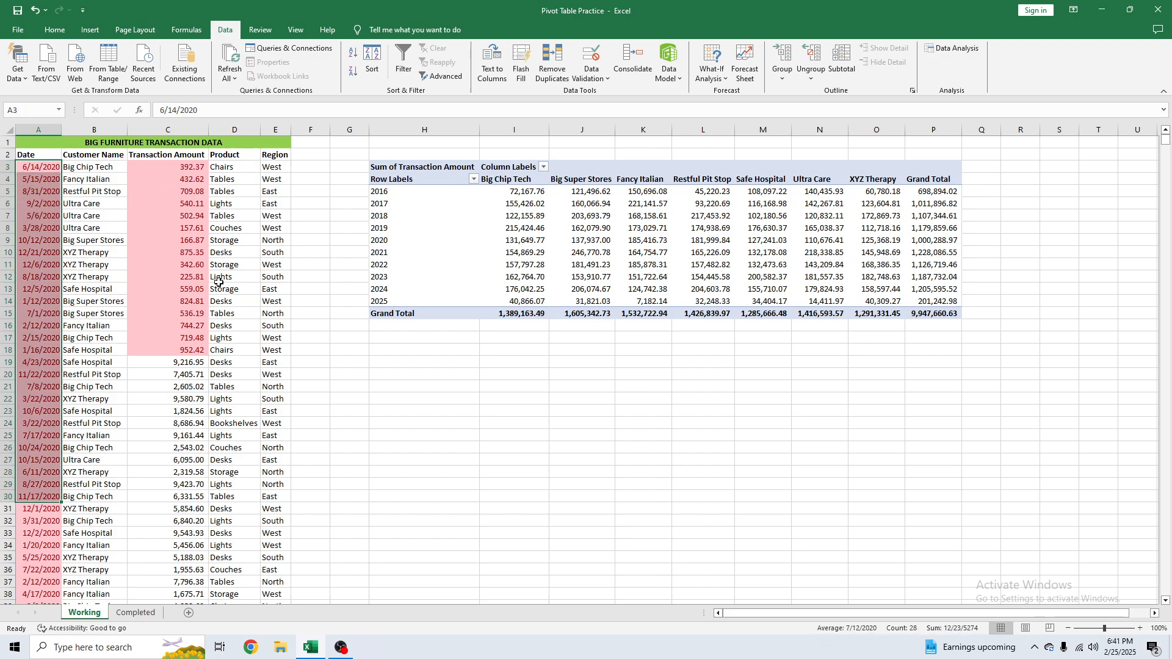
drag(192, 169, 180, 352)
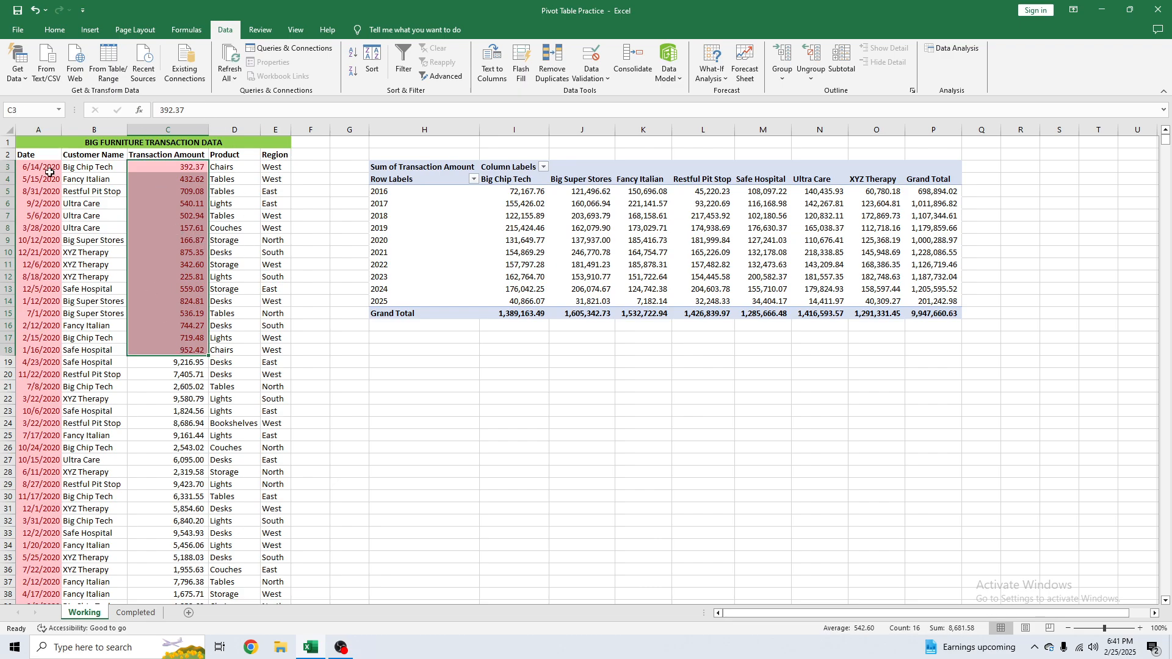
click(182, 275)
click(205, 229)
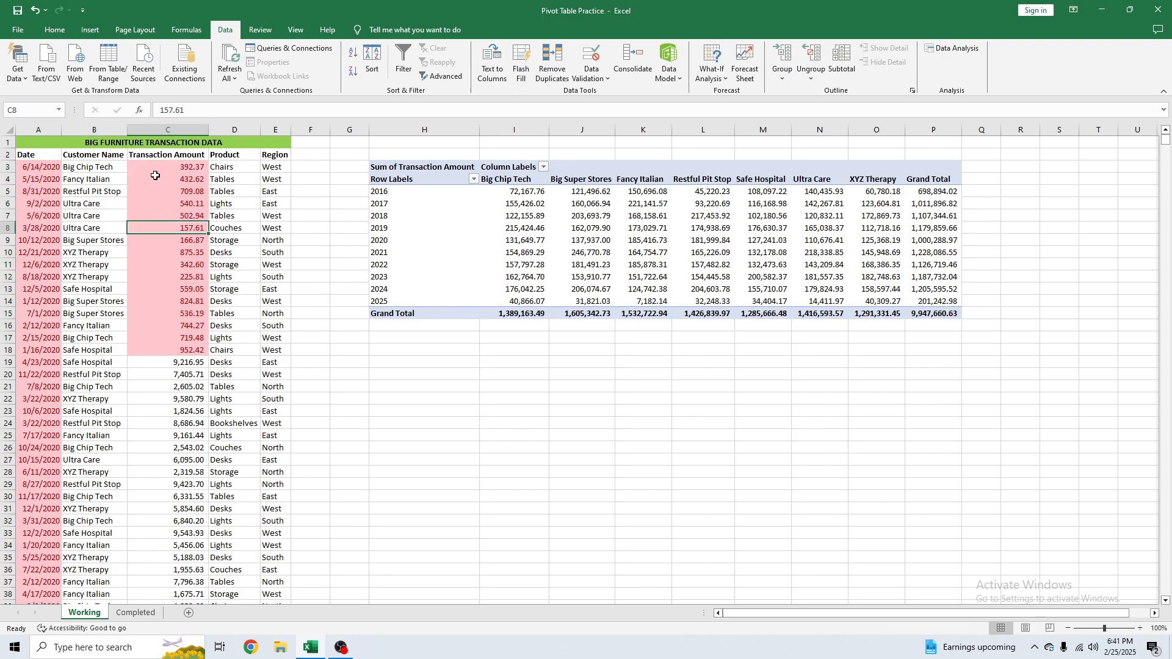
click(46, 164)
key(Up)
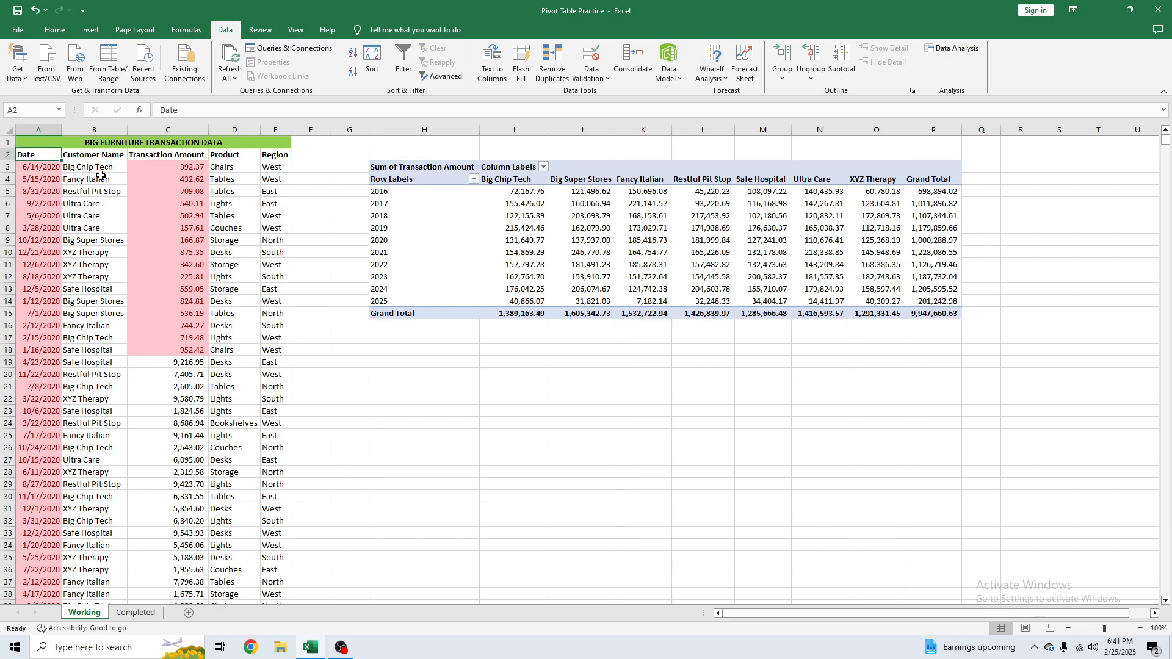
key(ctrl+shift+Right)
key(ctrl+shift+Down)
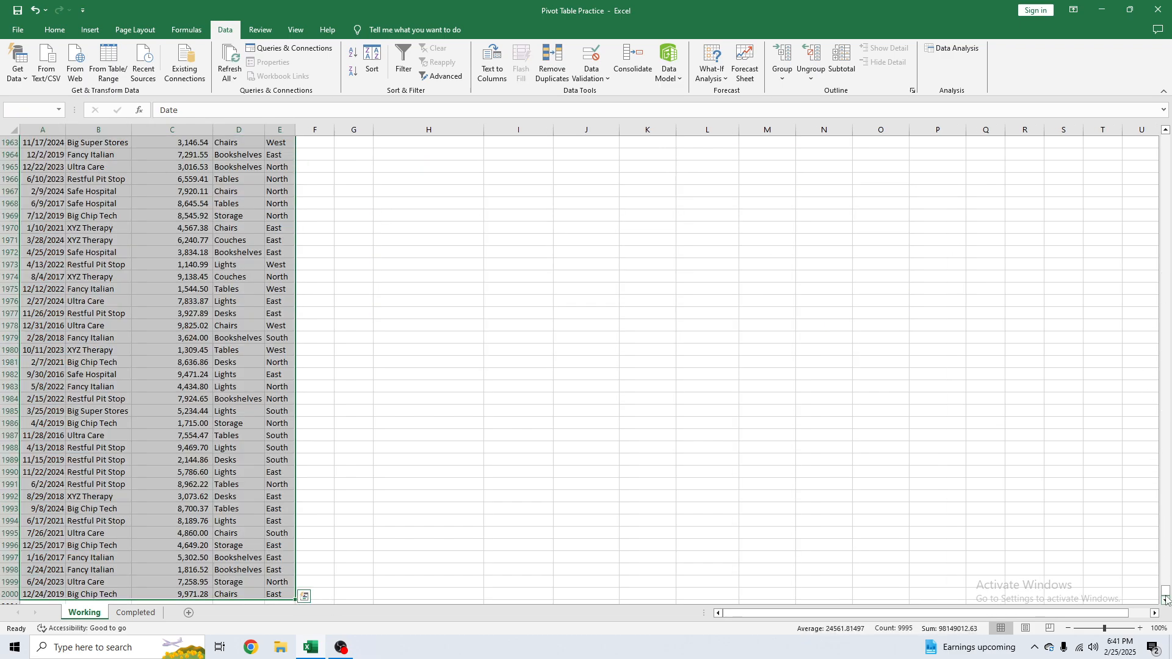
drag(1166, 591, 1166, 139)
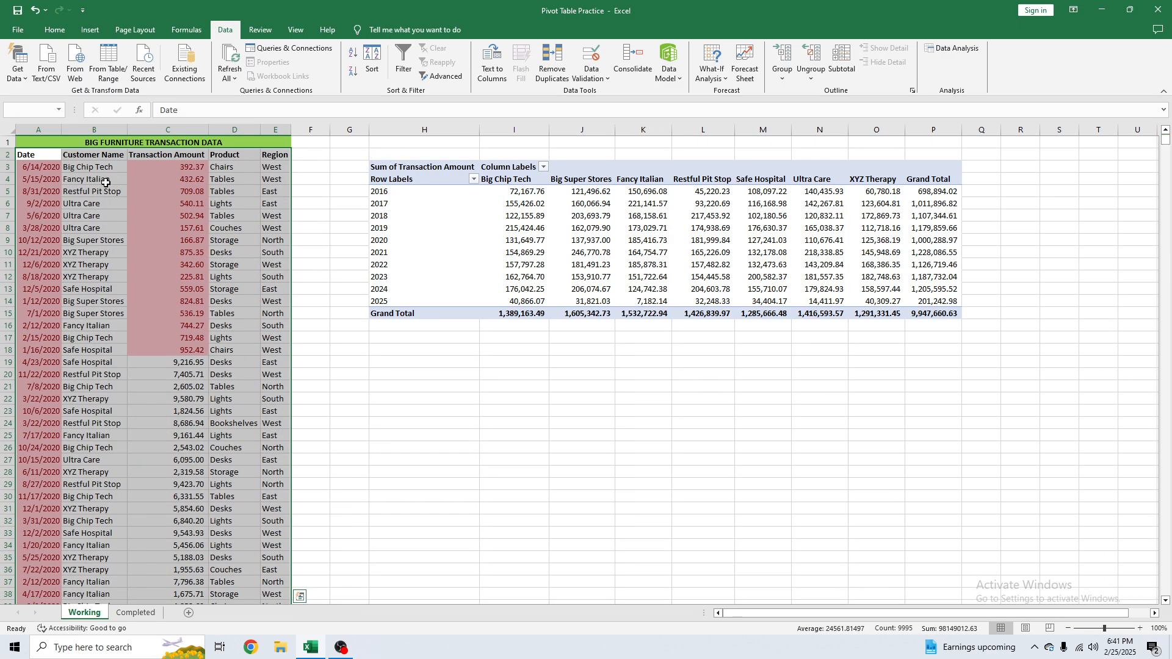
Reopen the custom sort settings, add a third level, and set dark red as the font color for the Date and Transaction Amount levels.
click(374, 61)
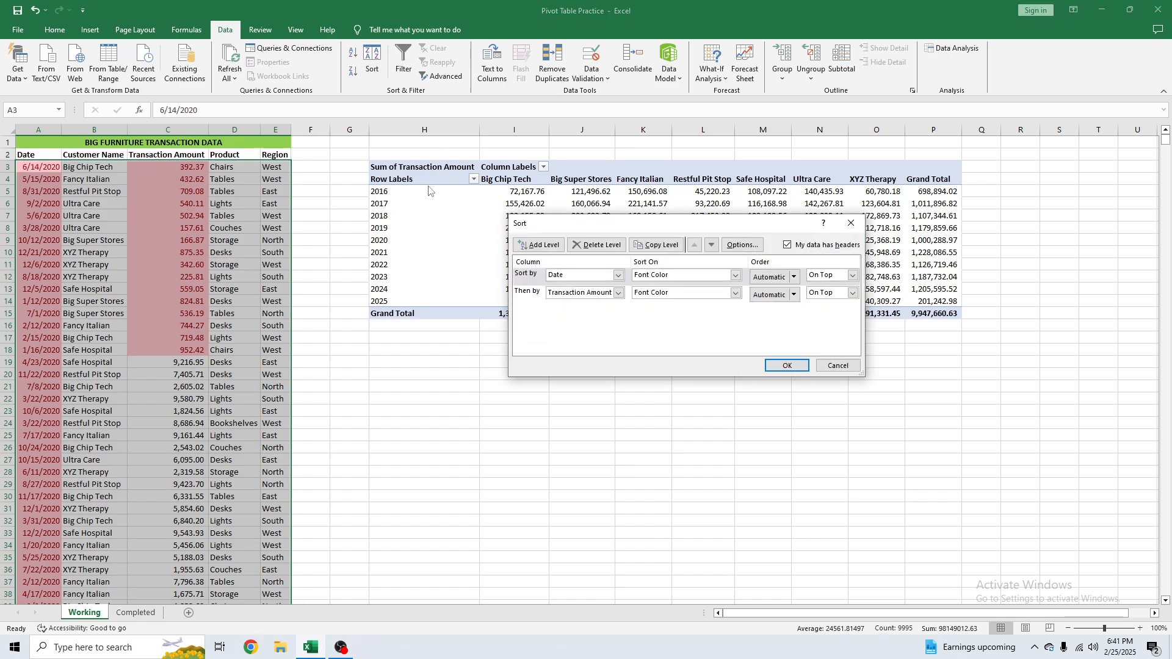
click(535, 298)
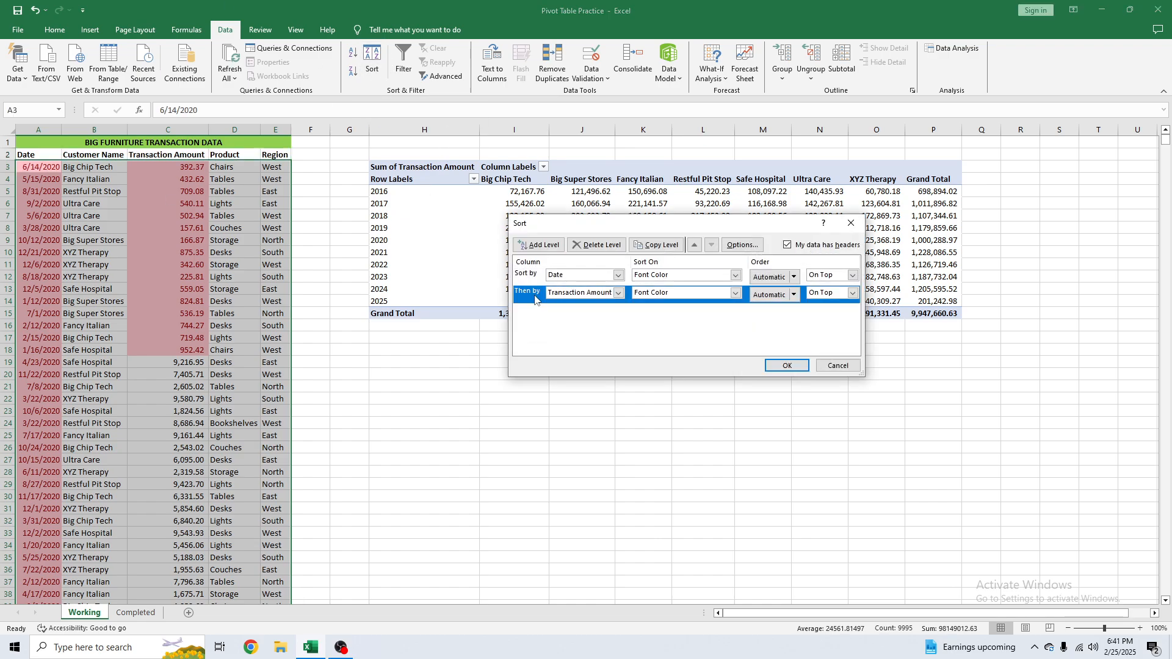
click(533, 245)
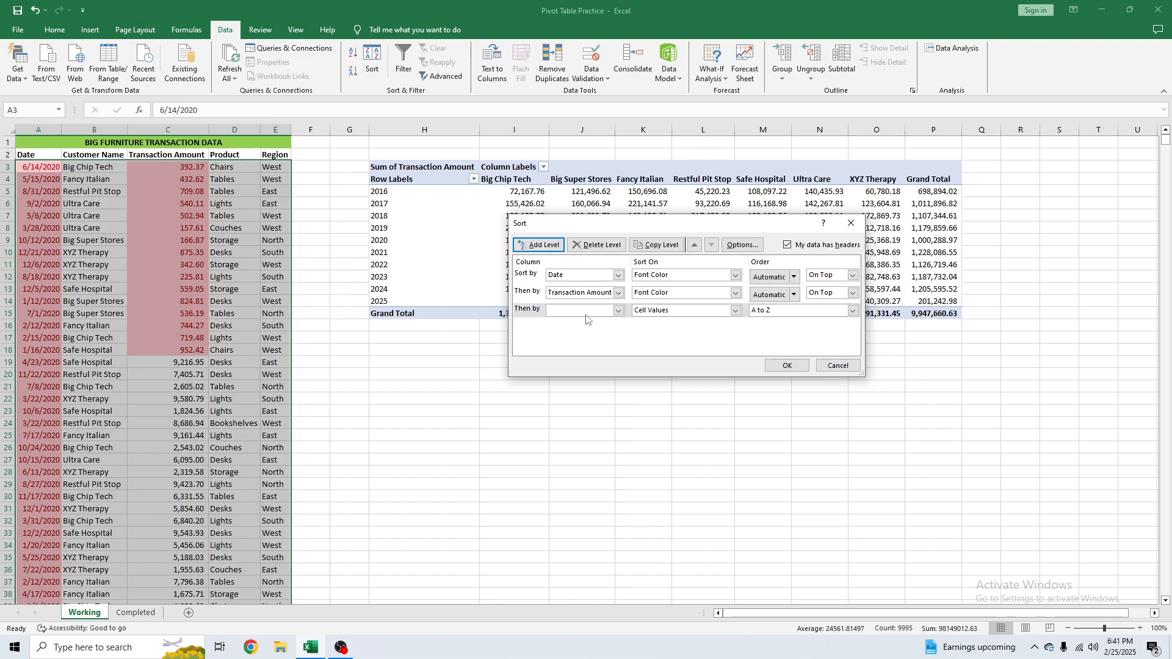
click(787, 295)
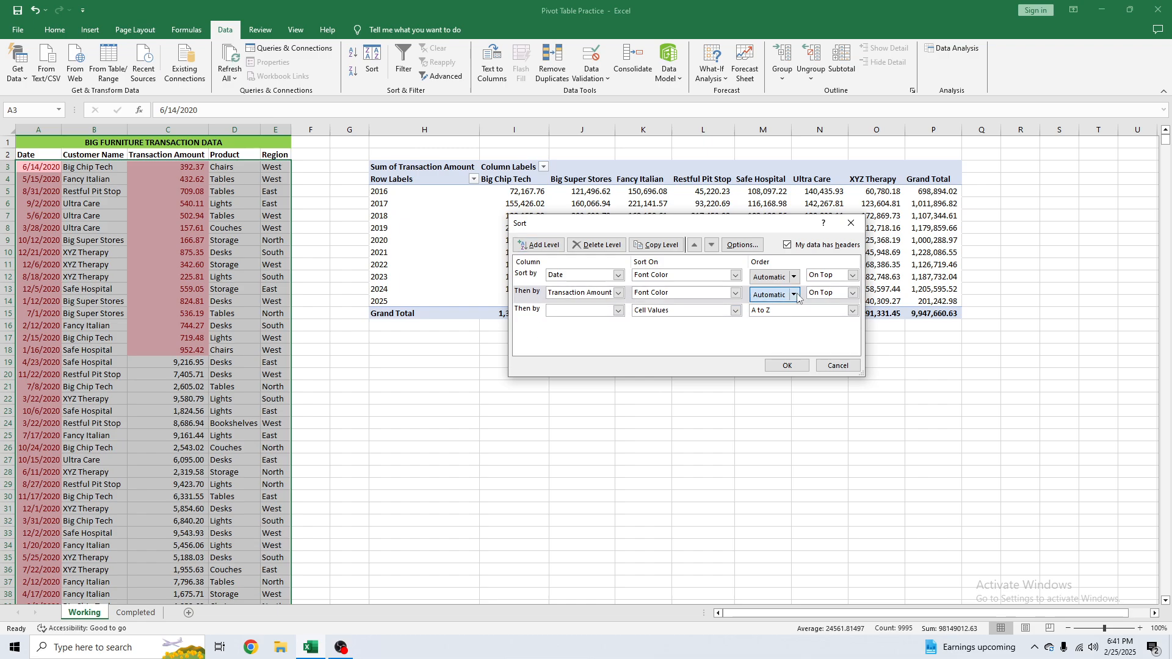
click(770, 326)
click(787, 277)
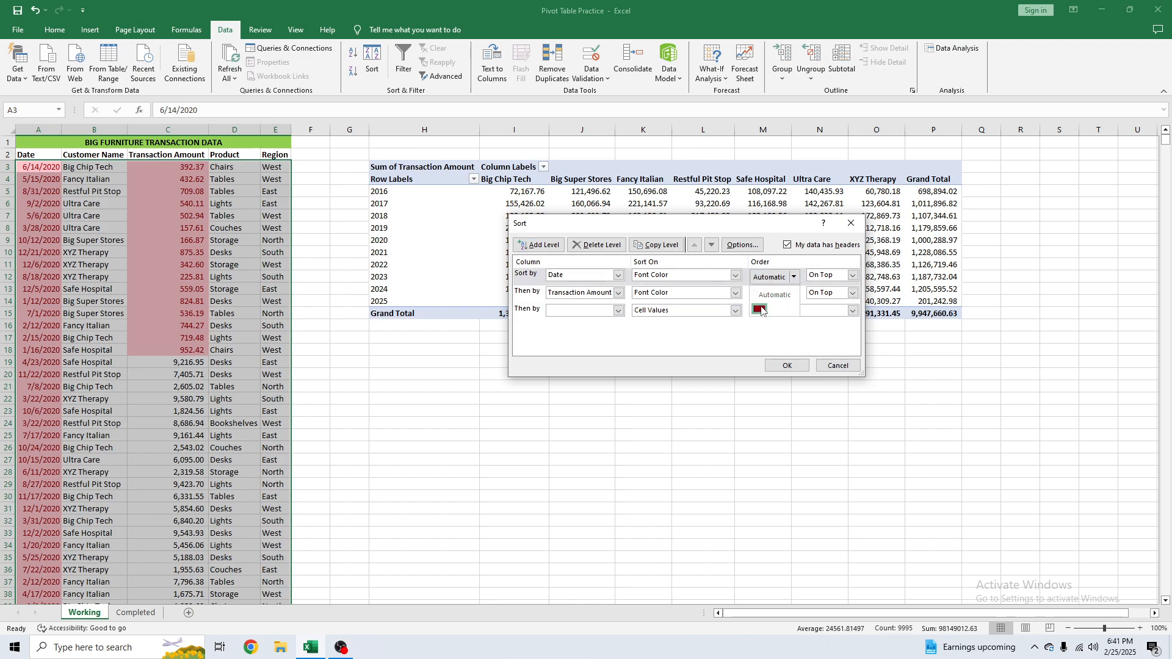
click(761, 308)
Set the third sort level to Date on Cell Values, Oldest to Newest, and apply the sort.
click(619, 311)
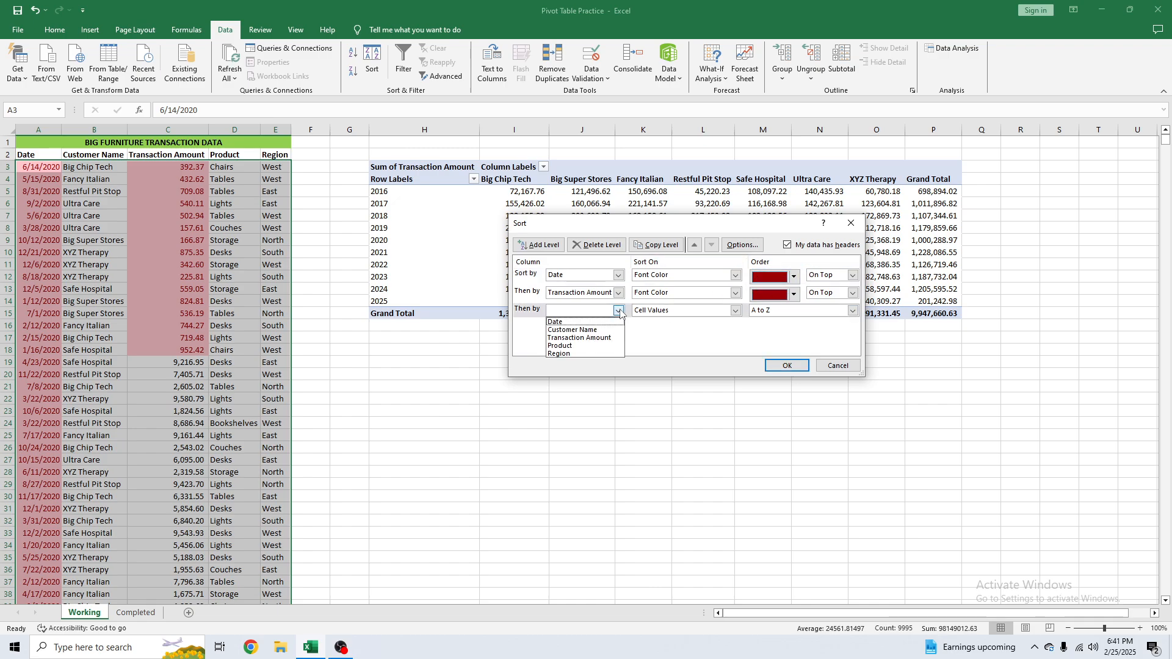
click(569, 322)
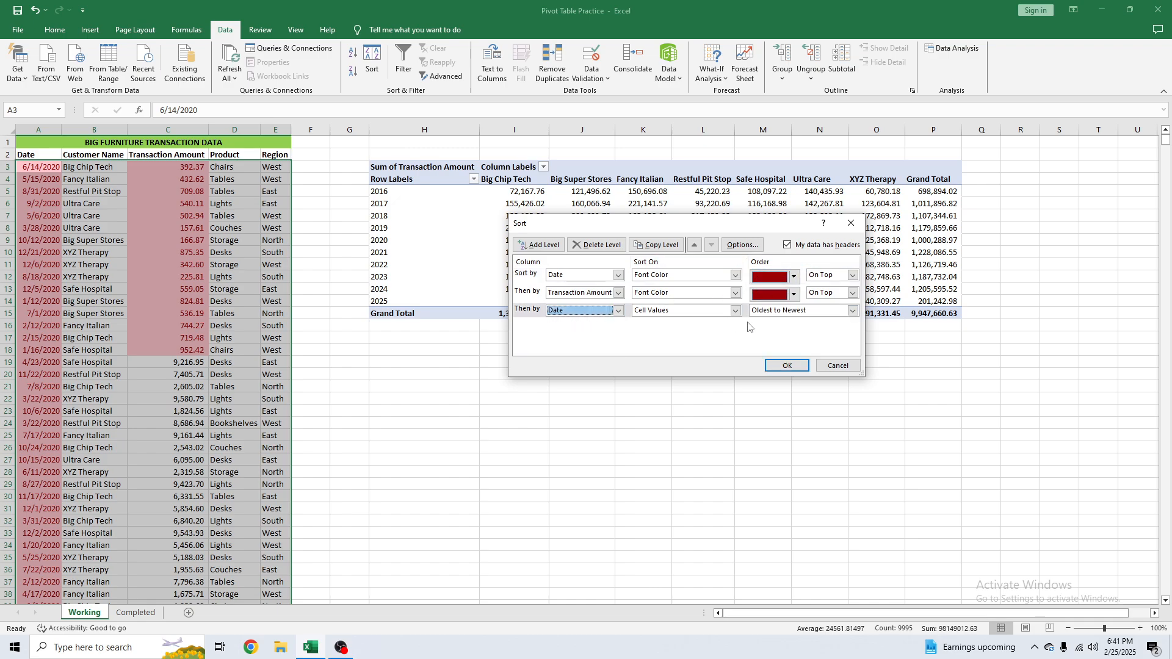
click(735, 311)
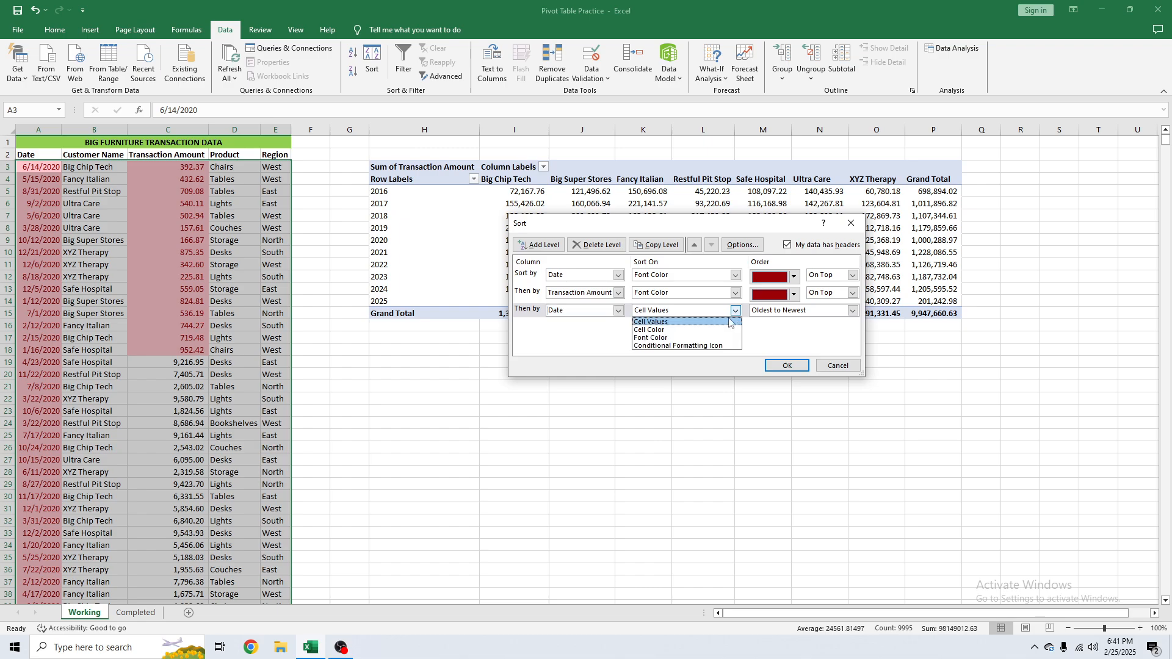
click(664, 323)
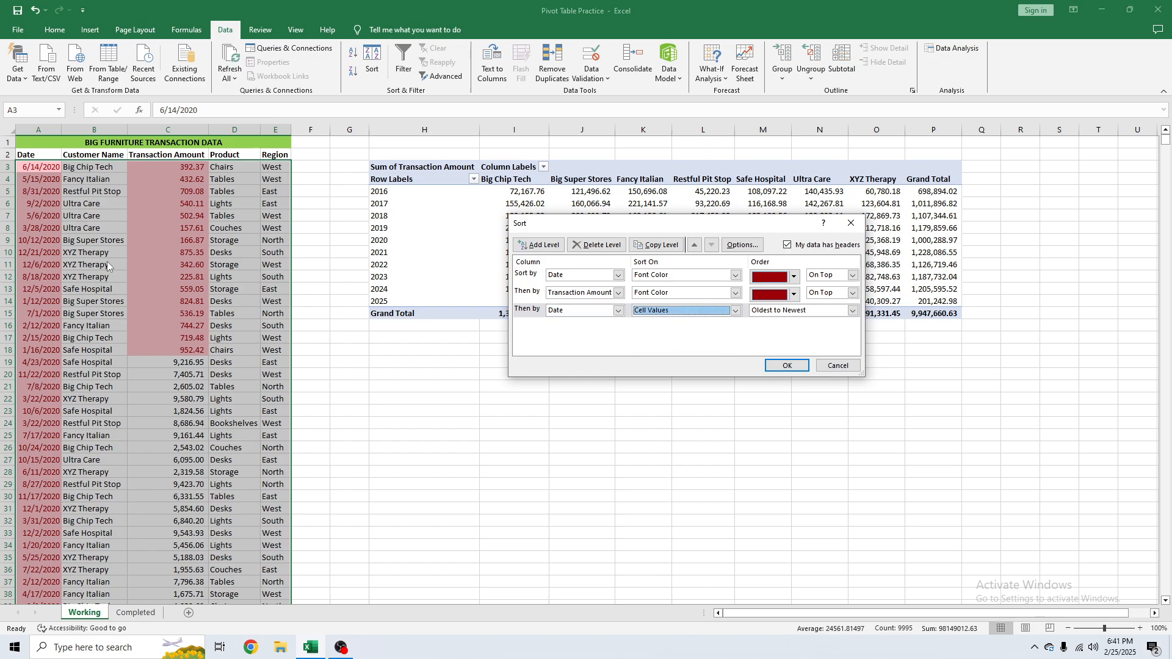
click(787, 365)
Examine the date order in A3:A18 beside the highlighted amounts and in the remaining 2020 rows below.
click(153, 337)
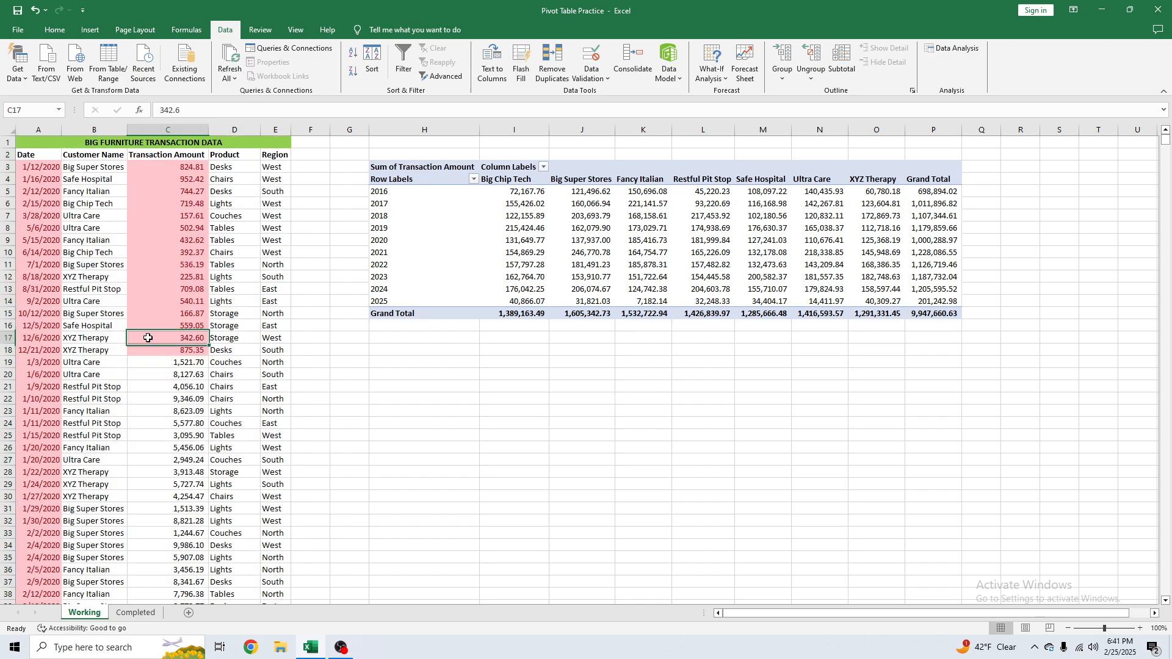
drag(40, 167, 39, 351)
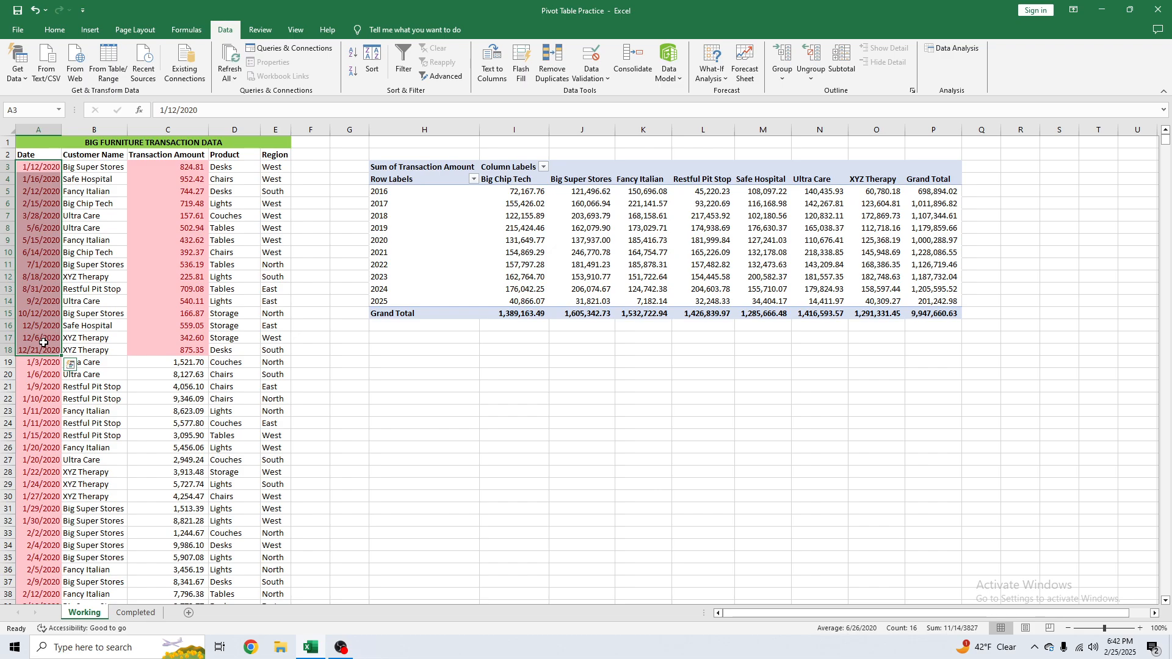
drag(42, 168, 27, 557)
scroll(22, 428, up, 20)
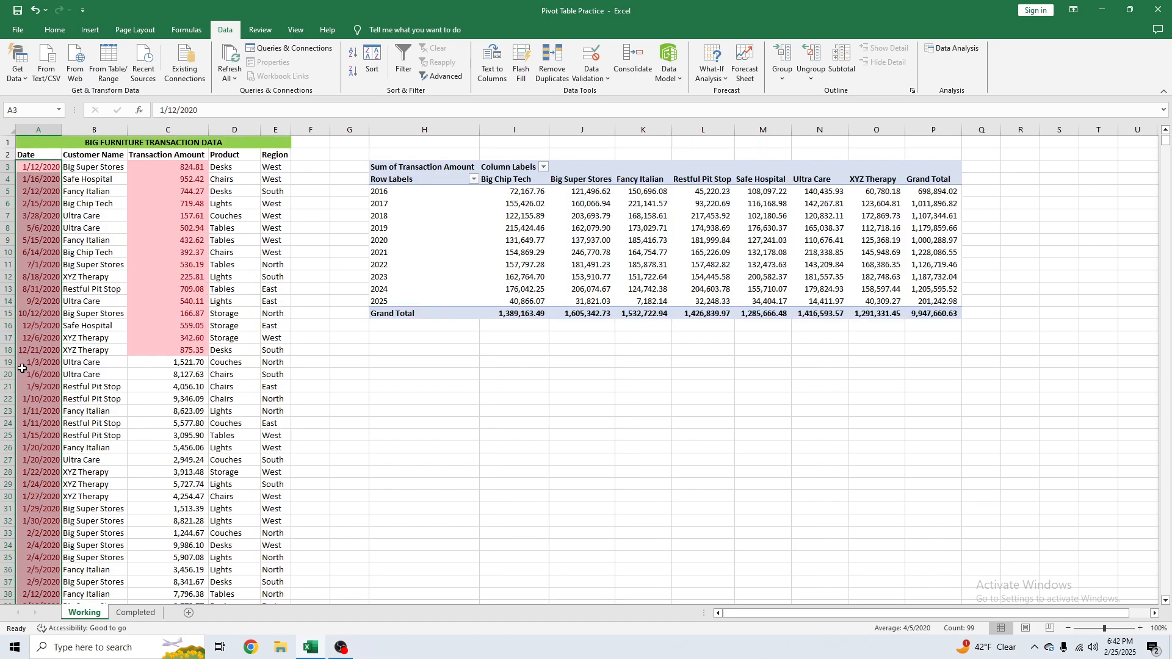
click(53, 227)
click(74, 251)
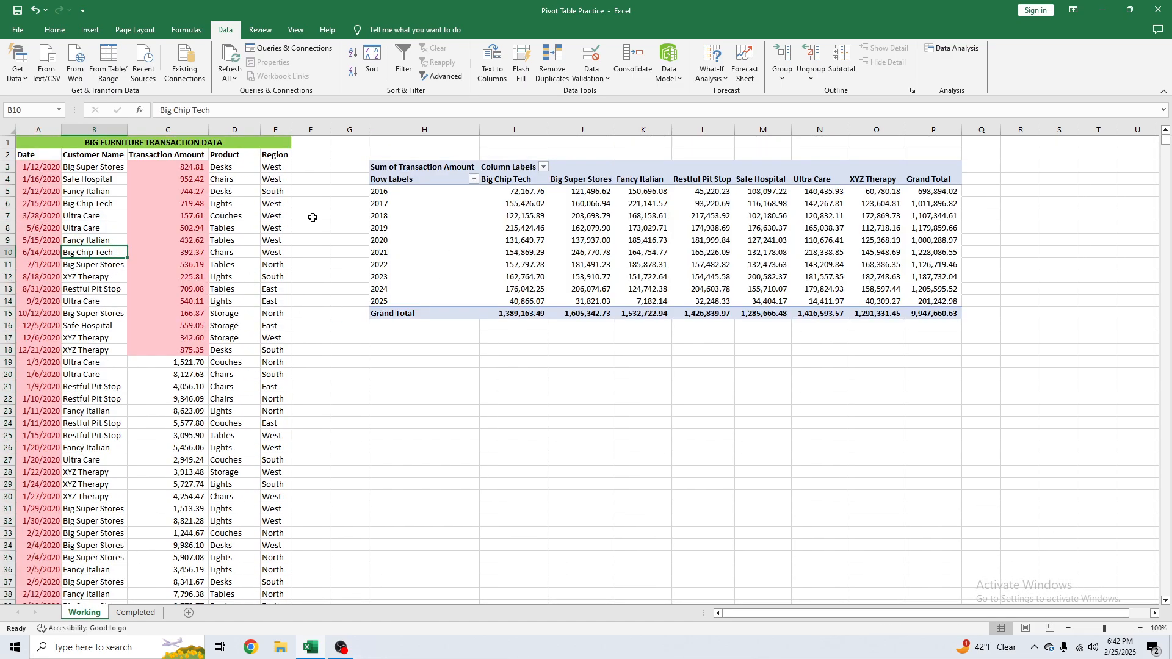